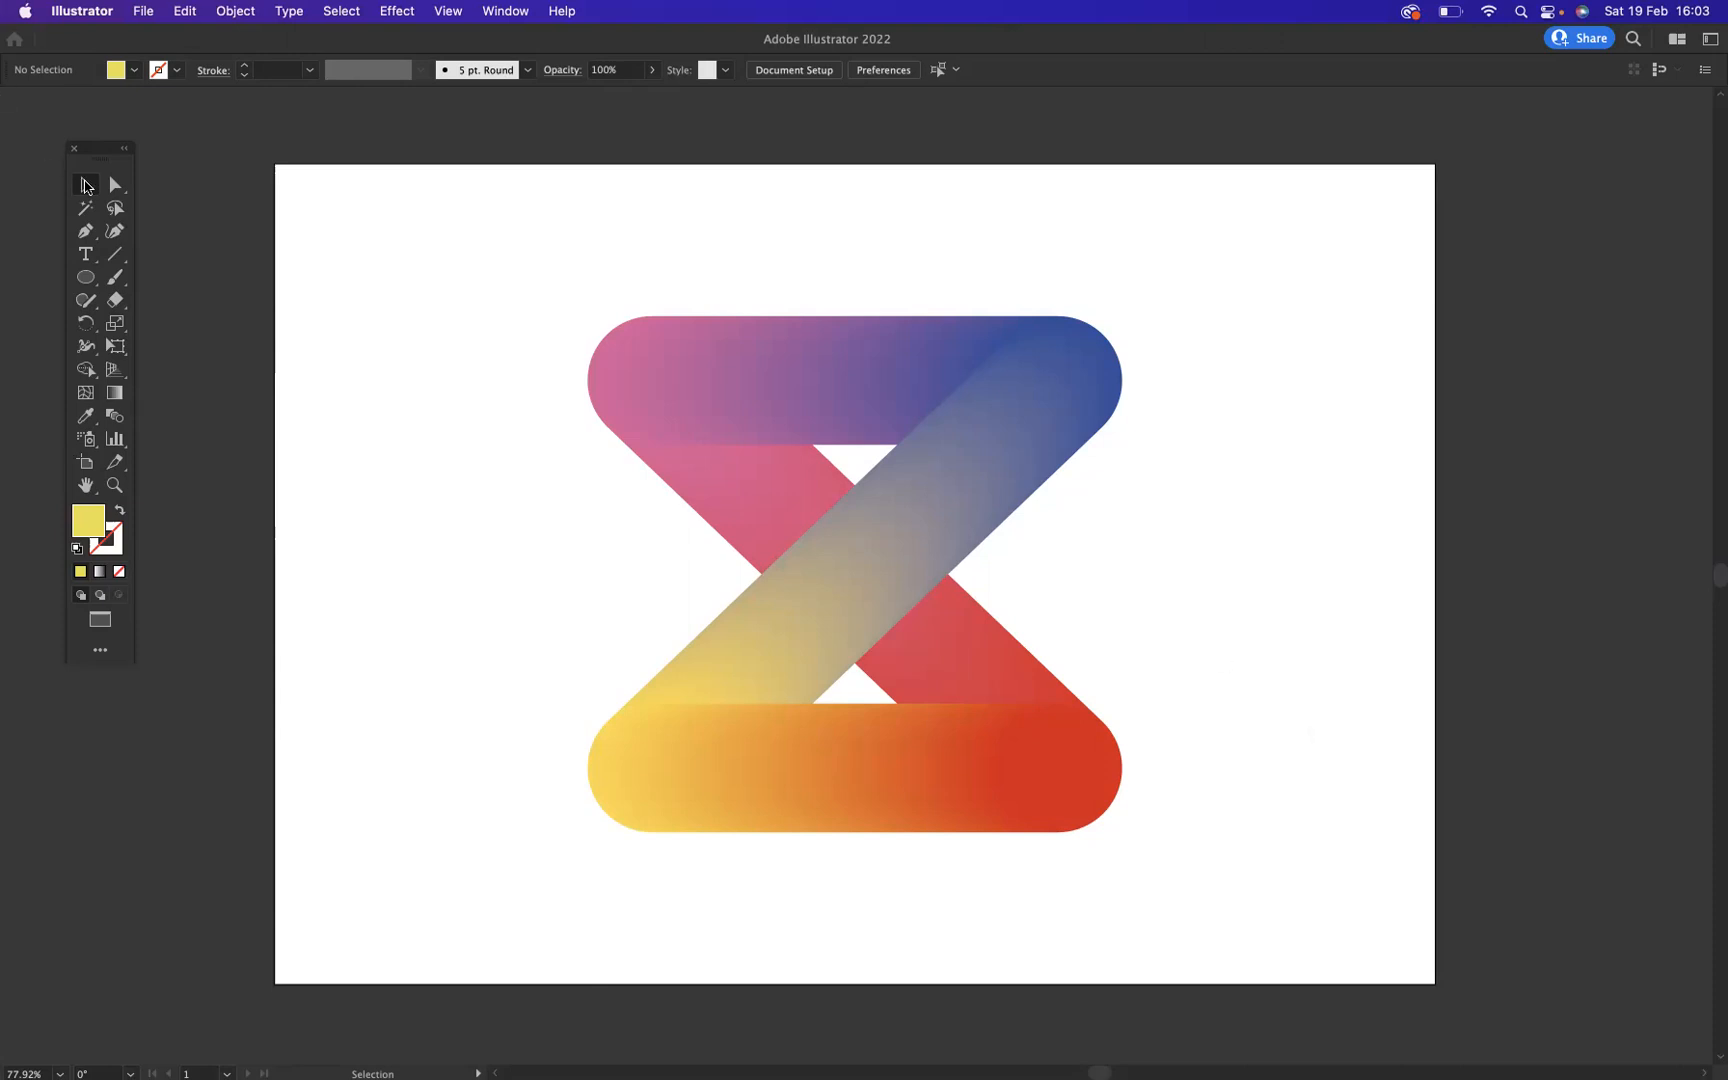
# Step: Scale the sample gradient logo down and place it in the artboard's upper-right corner
pyautogui.moveTo(503, 235); pyautogui.dragTo(1378, 955)
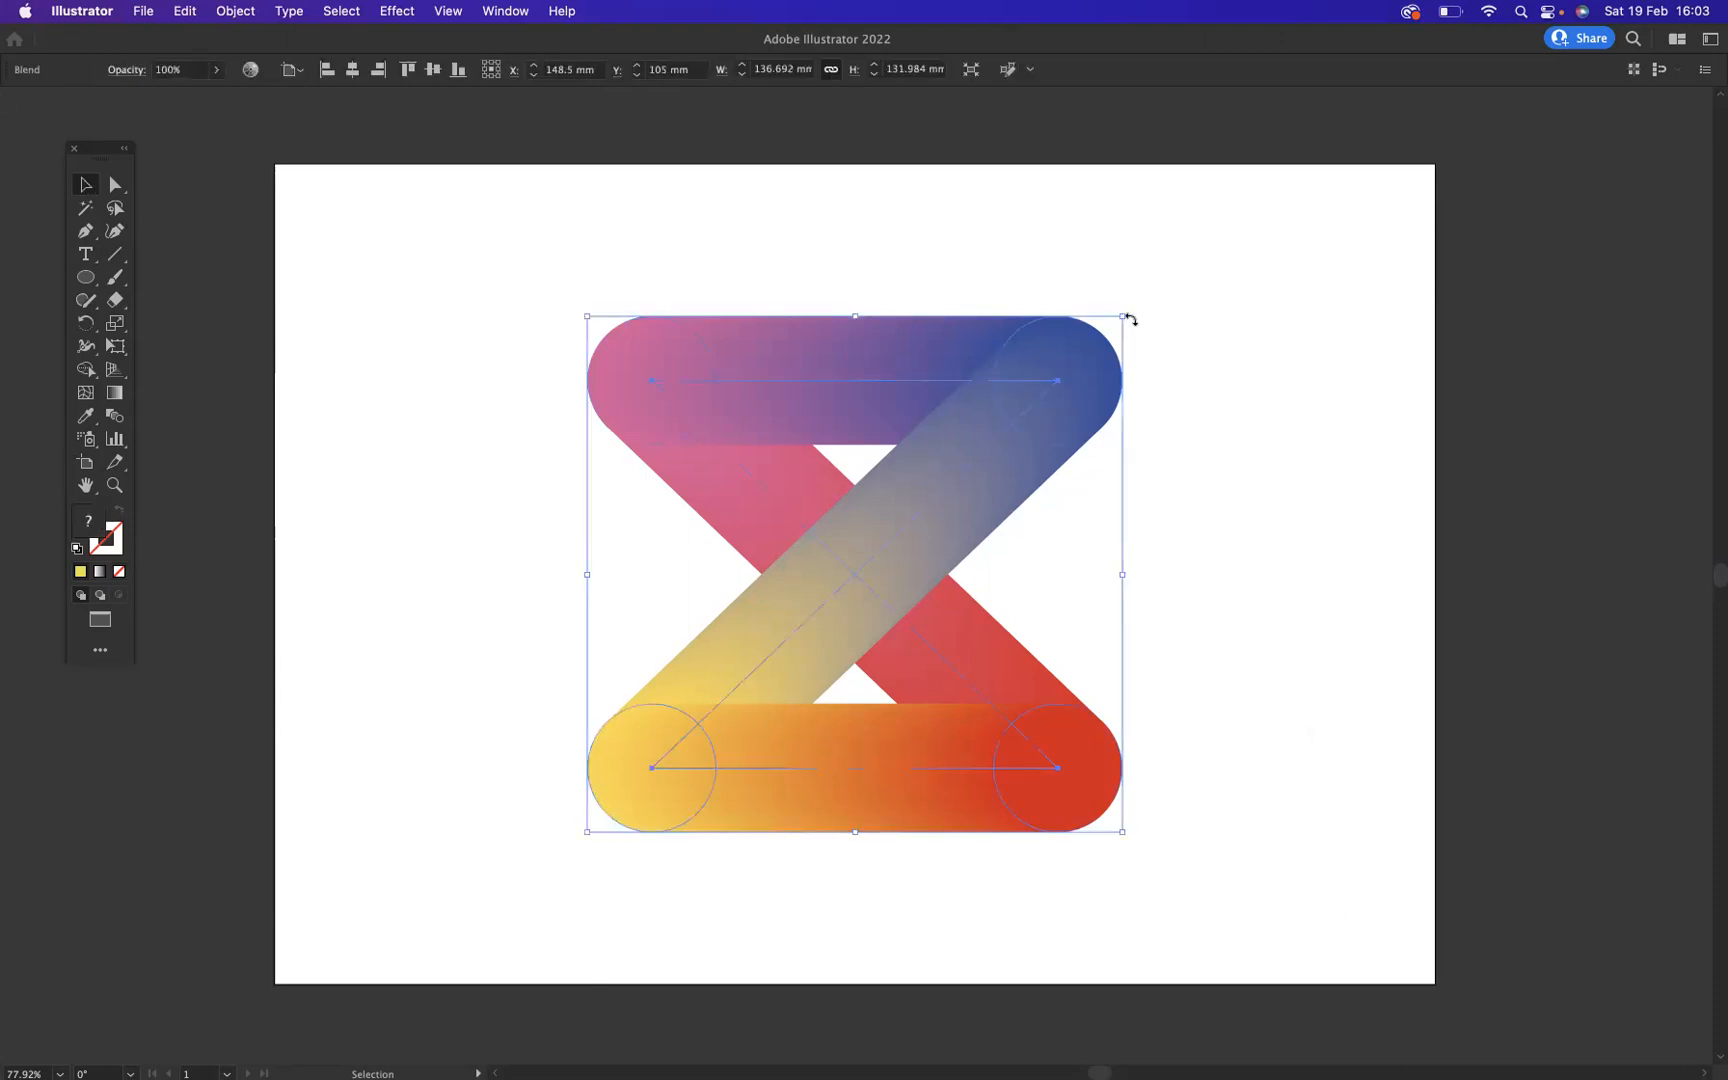
pyautogui.moveTo(1123, 317); pyautogui.dragTo(961, 471)
pyautogui.moveTo(897, 533); pyautogui.dragTo(1320, 262)
pyautogui.click(935, 286)
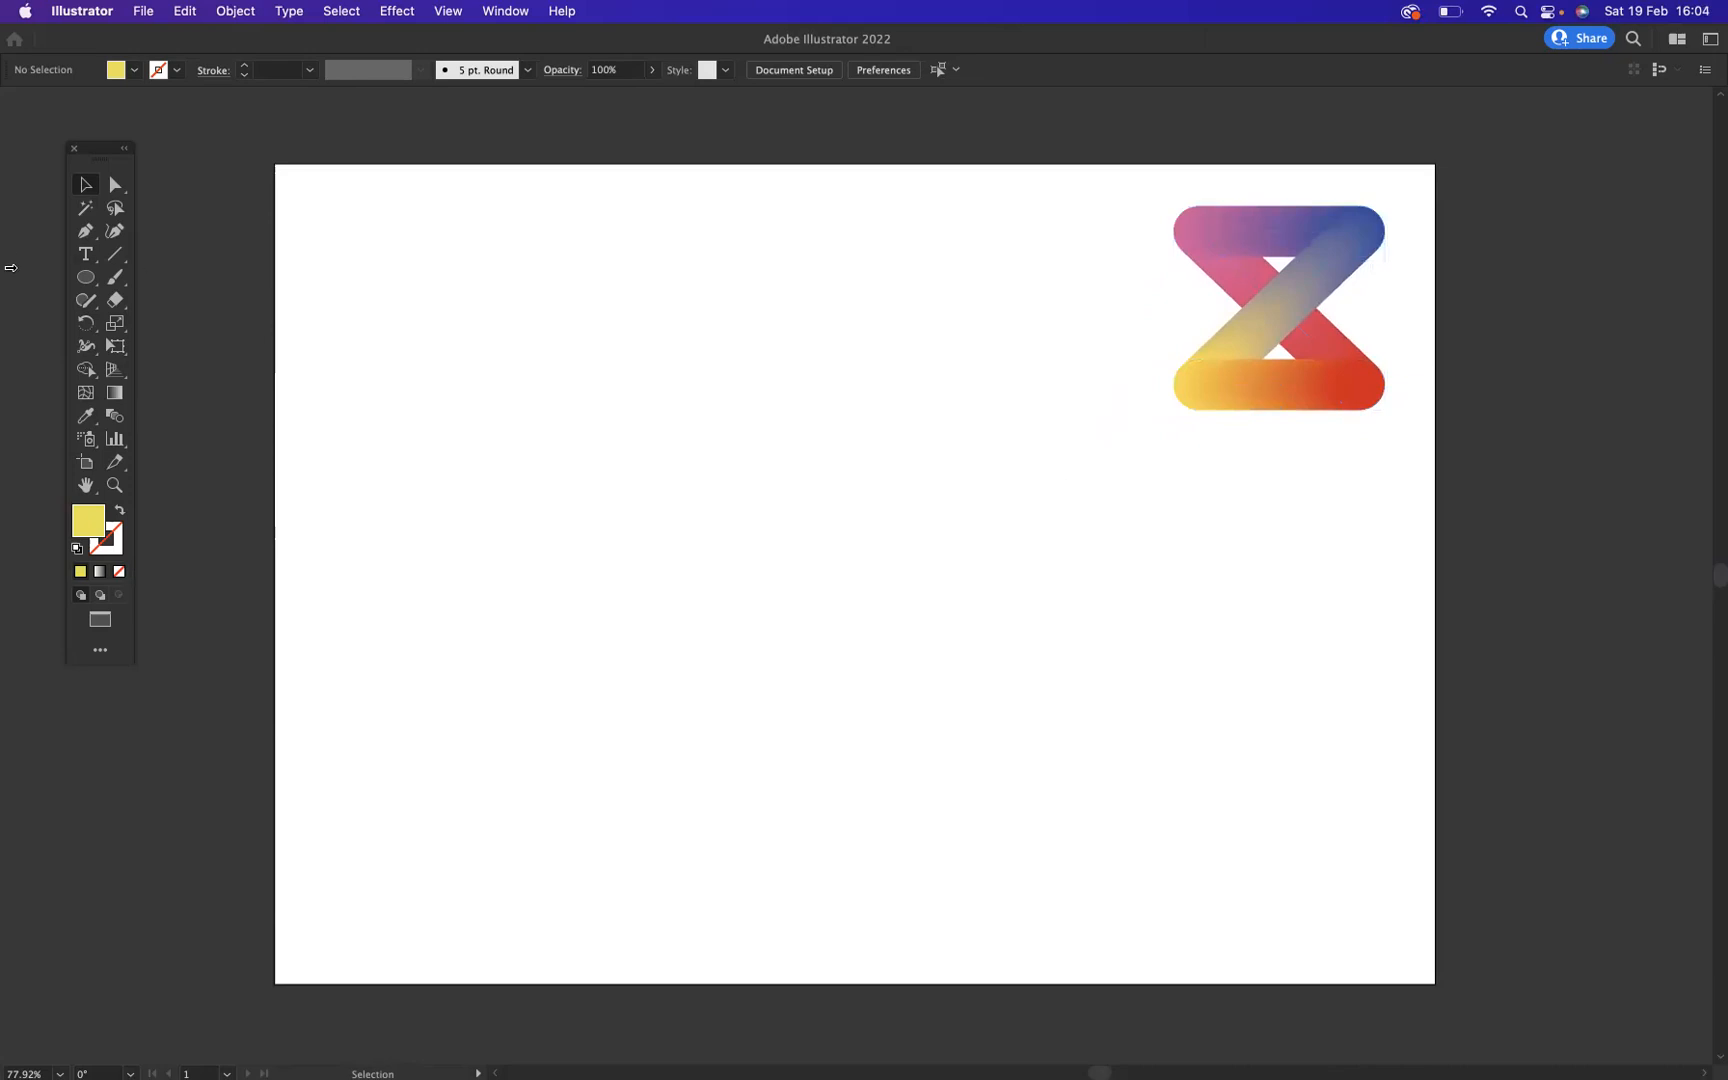
# Step: Draw a yellow circle about 28 mm in diameter with the Ellipse tool and duplicate it horizontally to its right
pyautogui.click(85, 277)
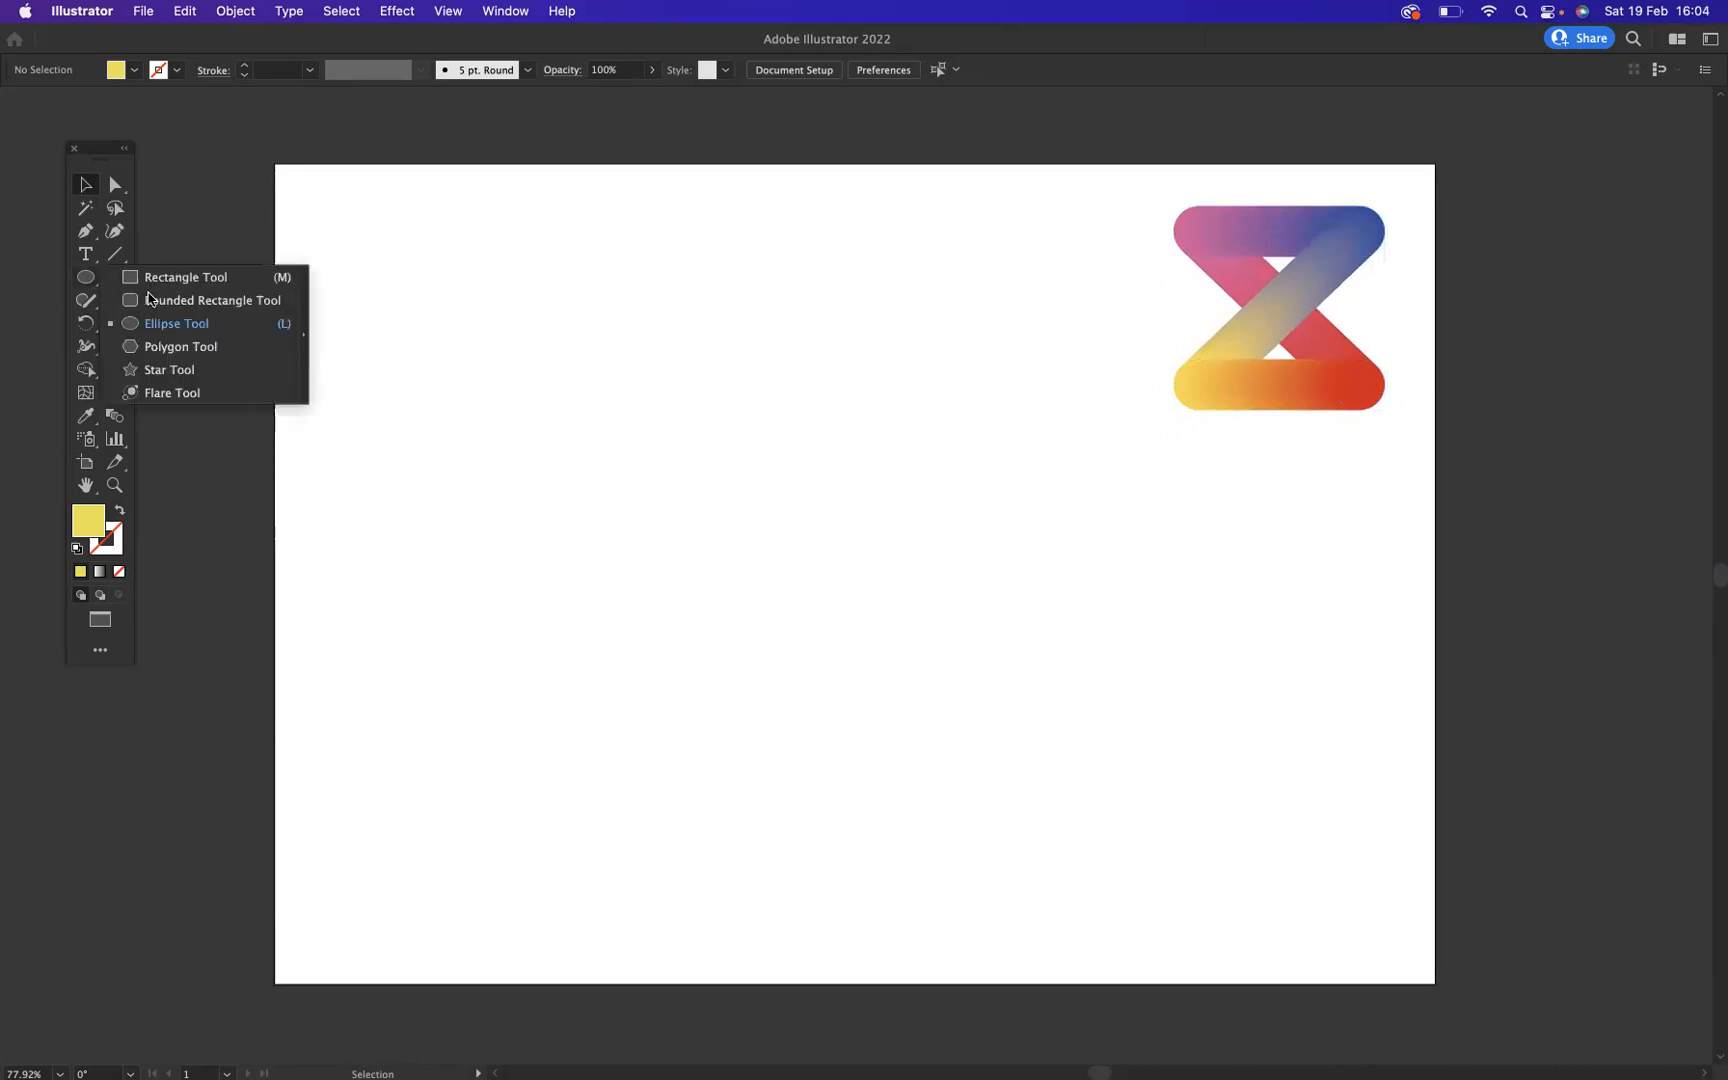
pyautogui.click(197, 325)
pyautogui.moveTo(539, 438); pyautogui.dragTo(648, 536)
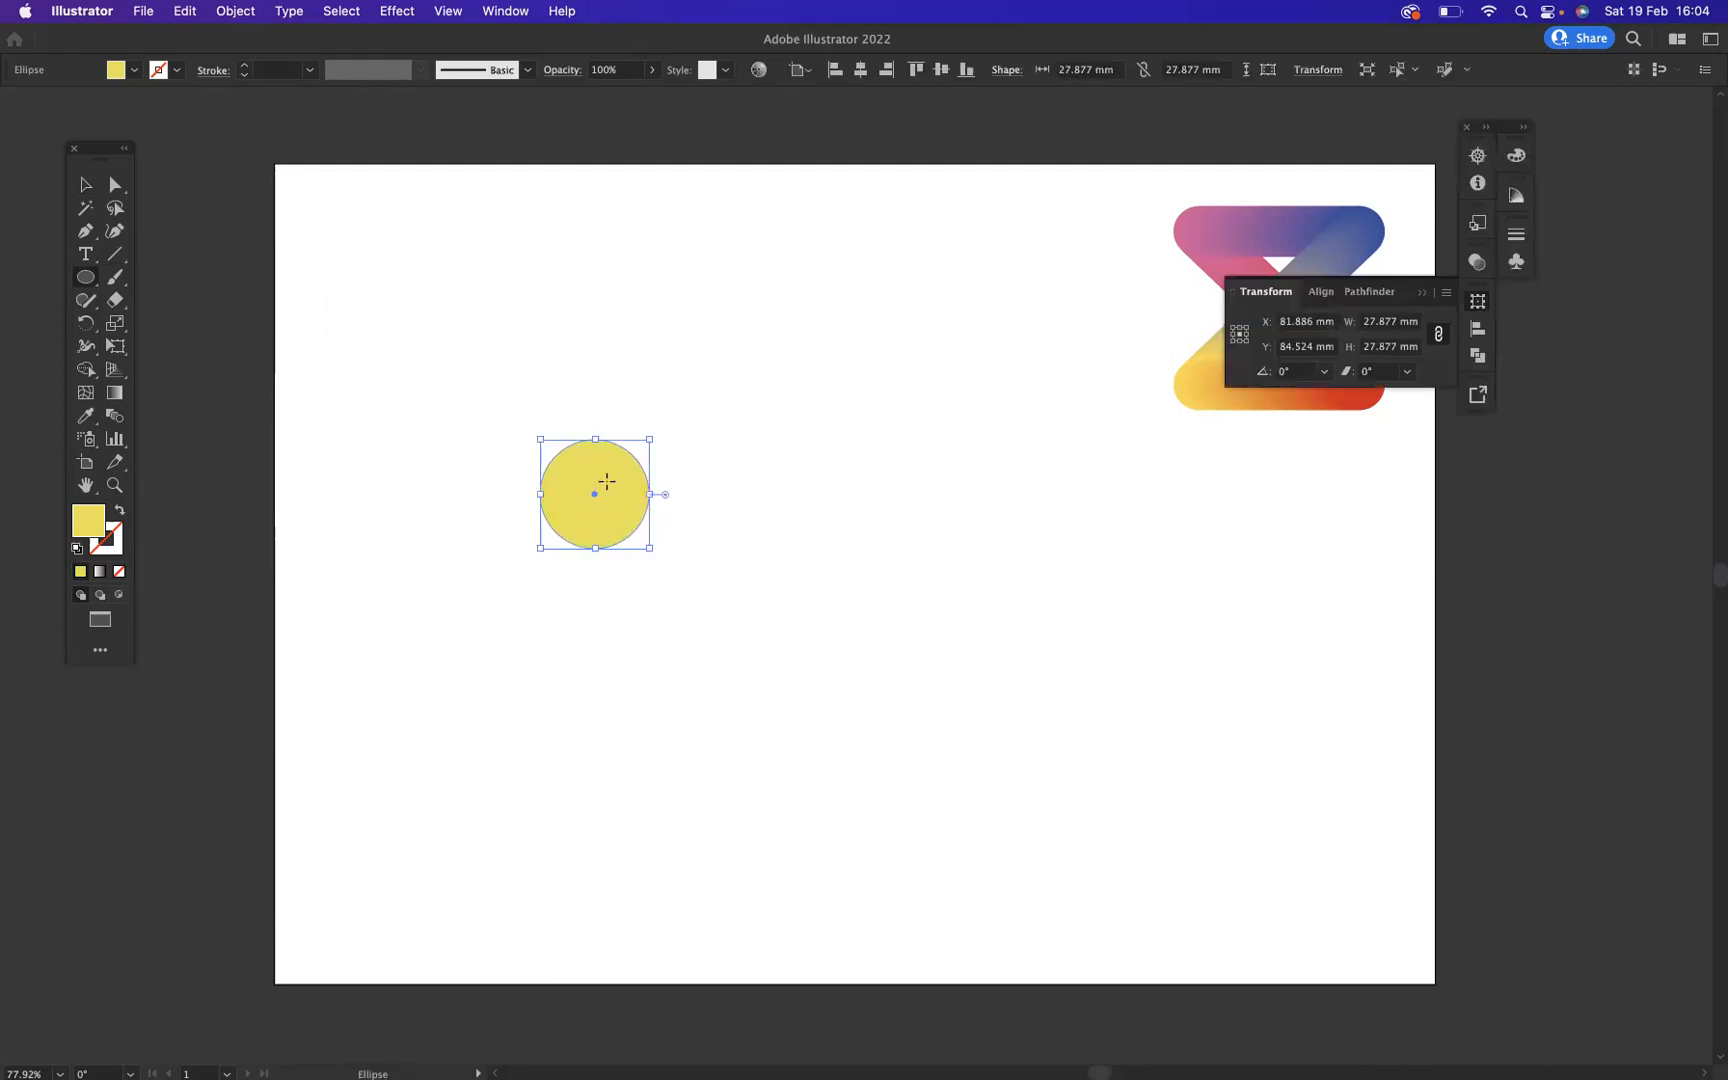
pyautogui.moveTo(595, 497); pyautogui.dragTo(968, 487)
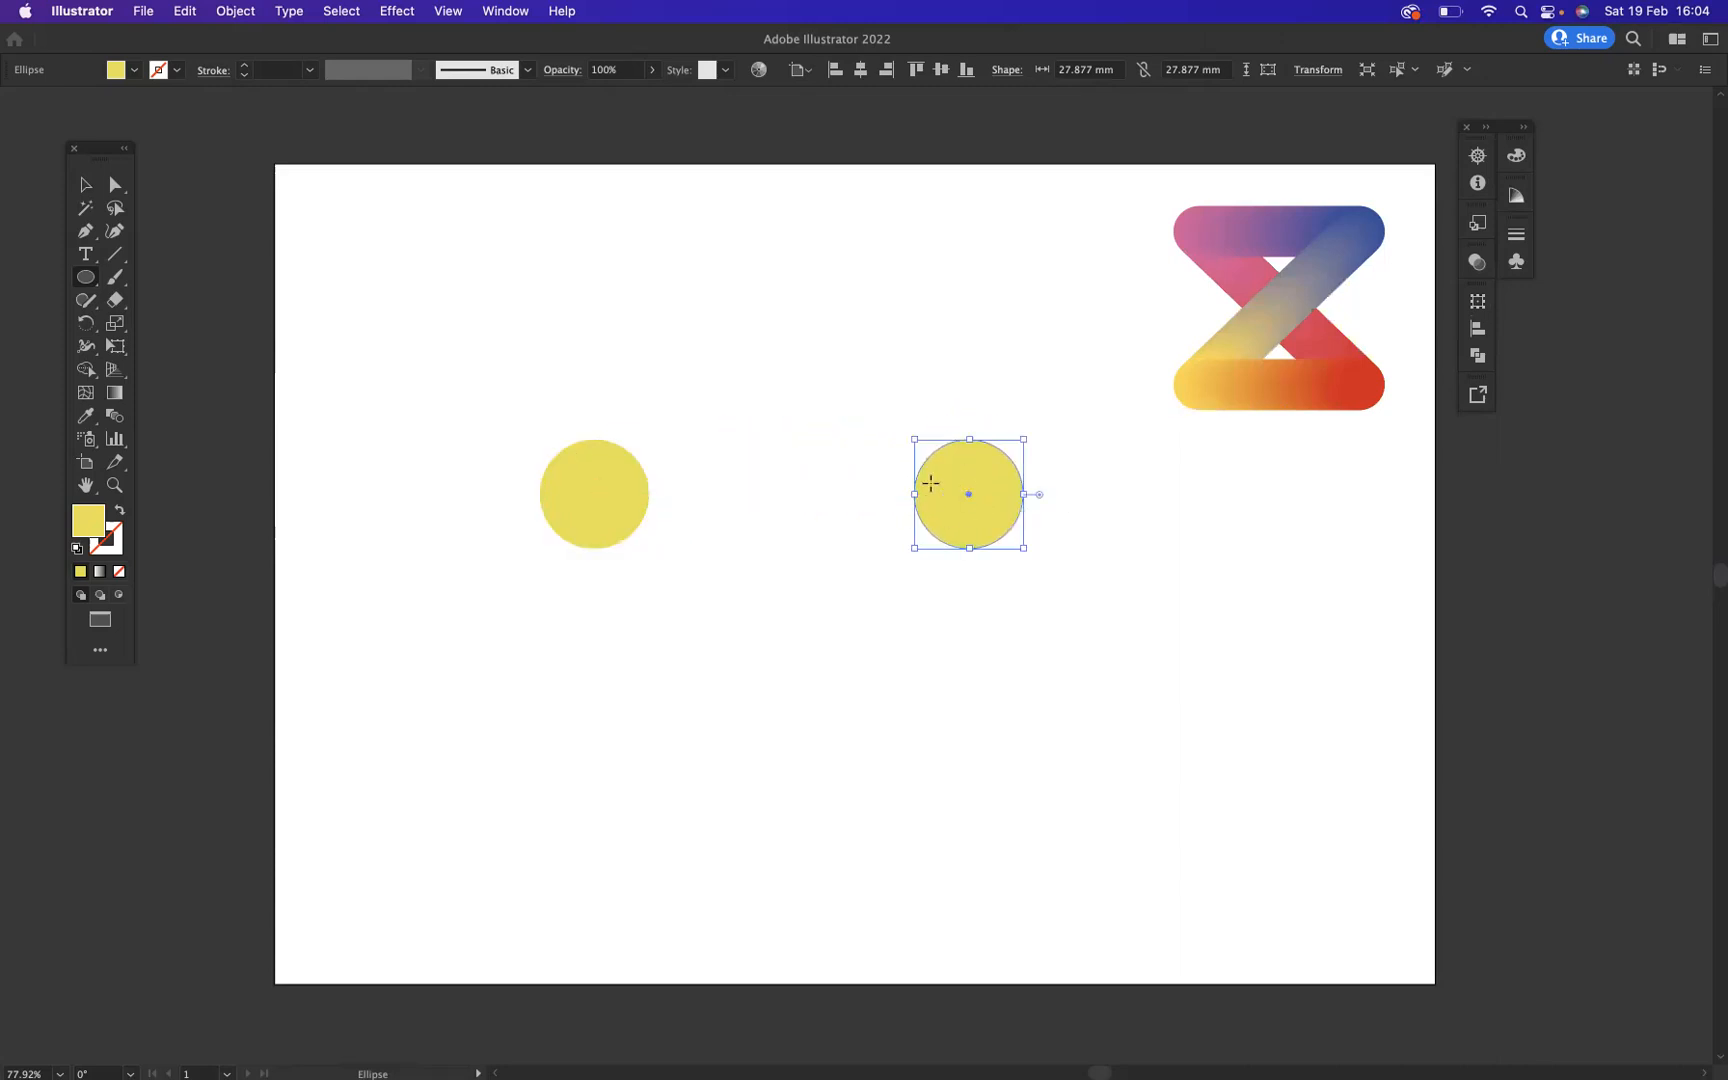
# Step: Change the fill of the right-hand circle to dark blue
pyautogui.doubleClick(93, 521)
pyautogui.click(715, 740)
pyautogui.click(715, 862)
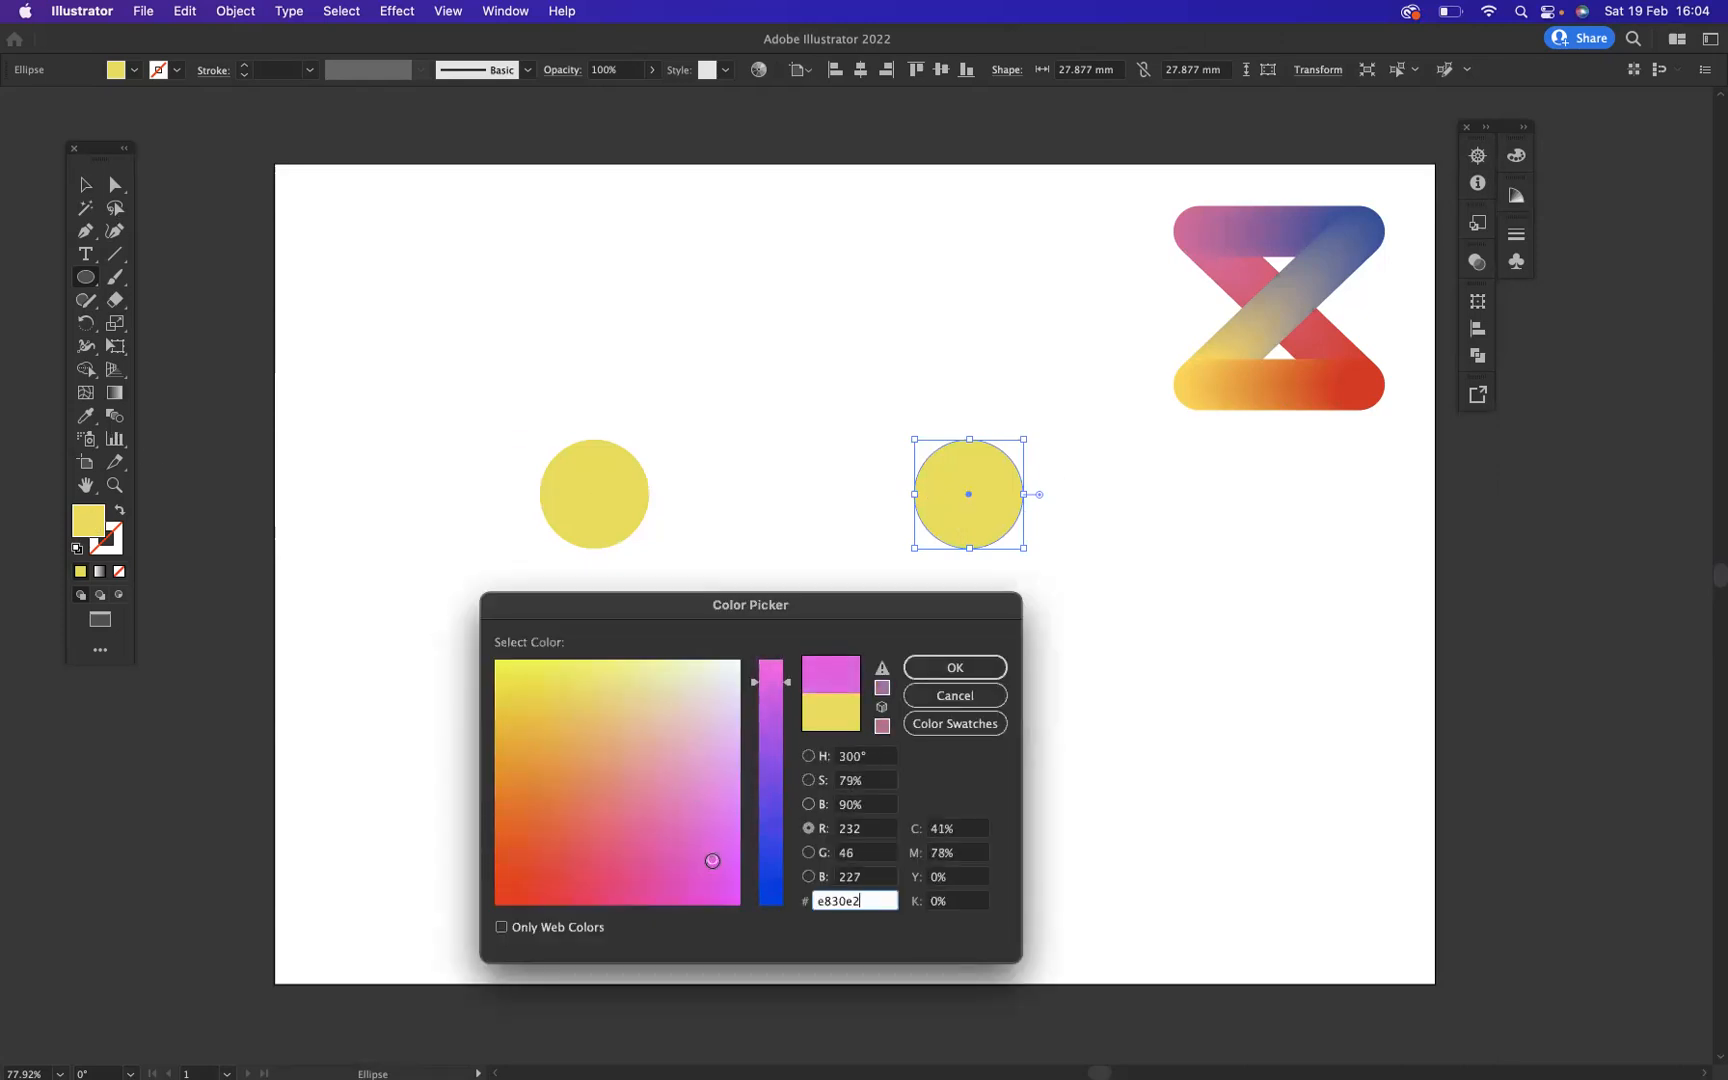
pyautogui.click(772, 862)
pyautogui.click(955, 667)
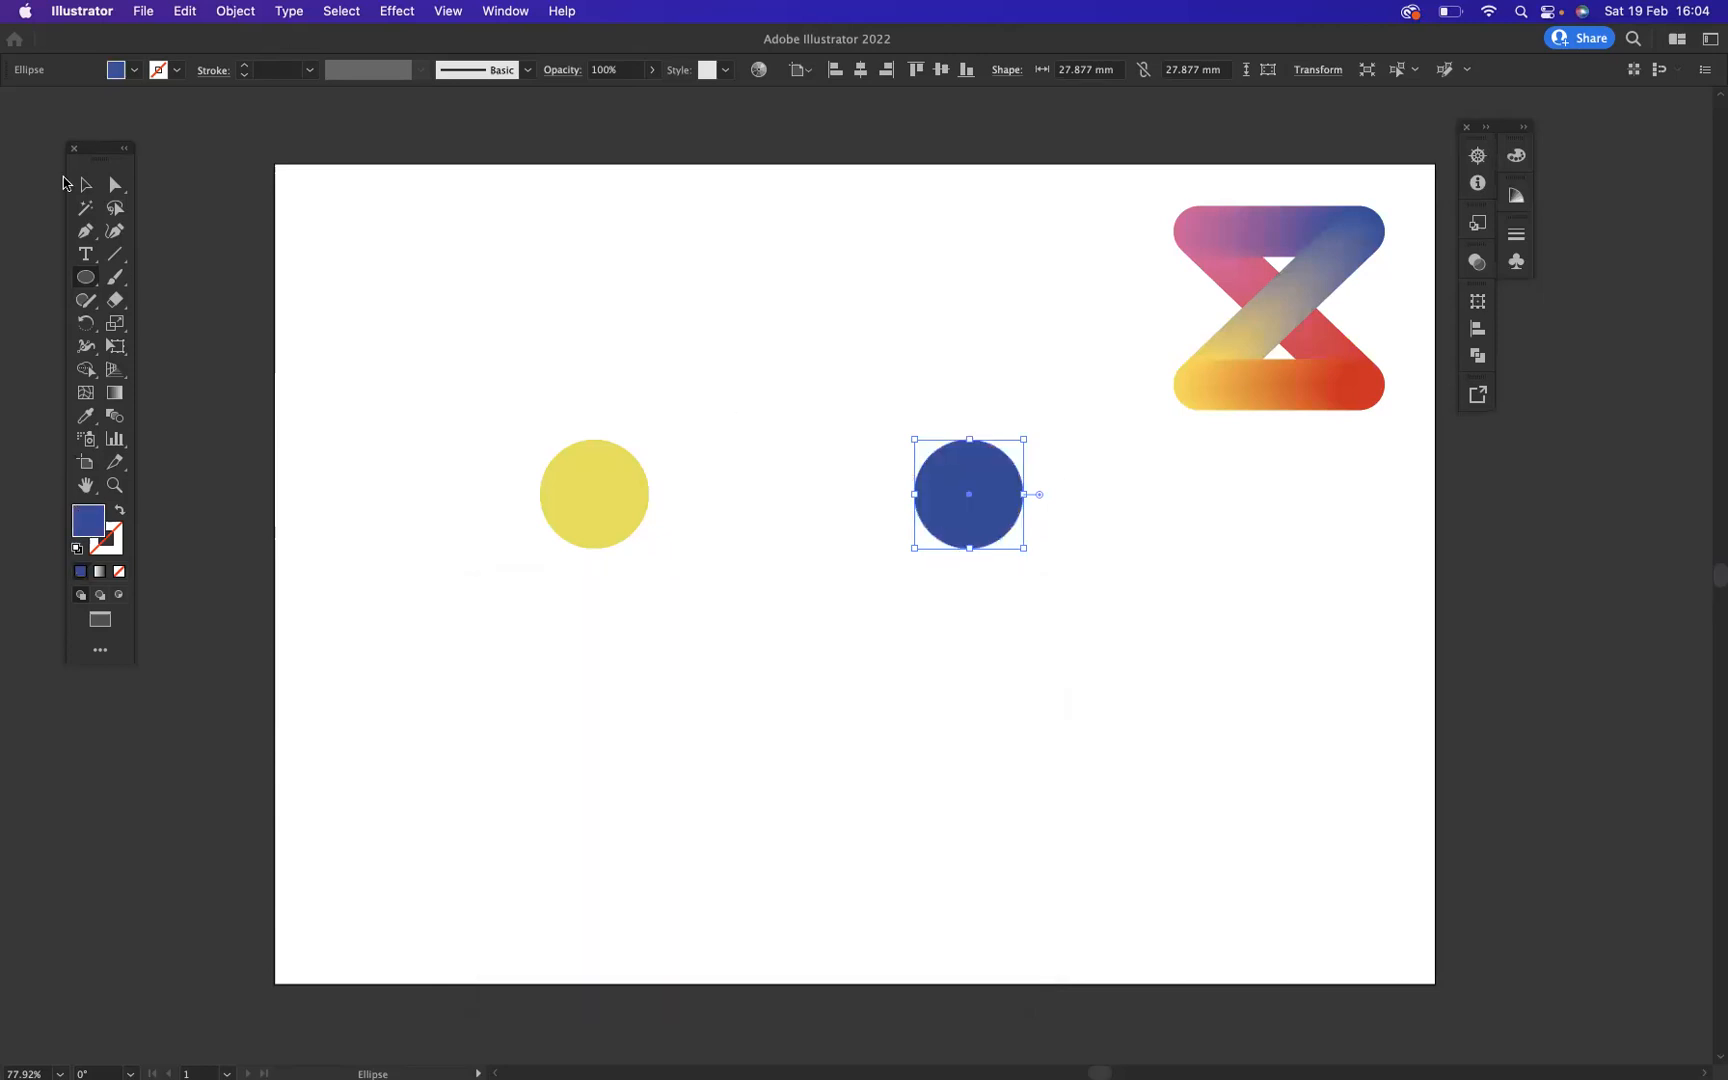
# Step: Duplicate the yellow and blue circles straight below to form a square arrangement of four, placed higher on the artboard
pyautogui.click(80, 183)
pyautogui.moveTo(367, 378); pyautogui.dragTo(937, 590)
pyautogui.moveTo(976, 513); pyautogui.dragTo(964, 776)
pyautogui.click(680, 585)
# Step: Fill the lower-left circle with pinkish red, colour code e83f7c
pyautogui.click(601, 757)
pyautogui.doubleClick(88, 522)
pyautogui.write('e83f7c')
pyautogui.click(955, 667)
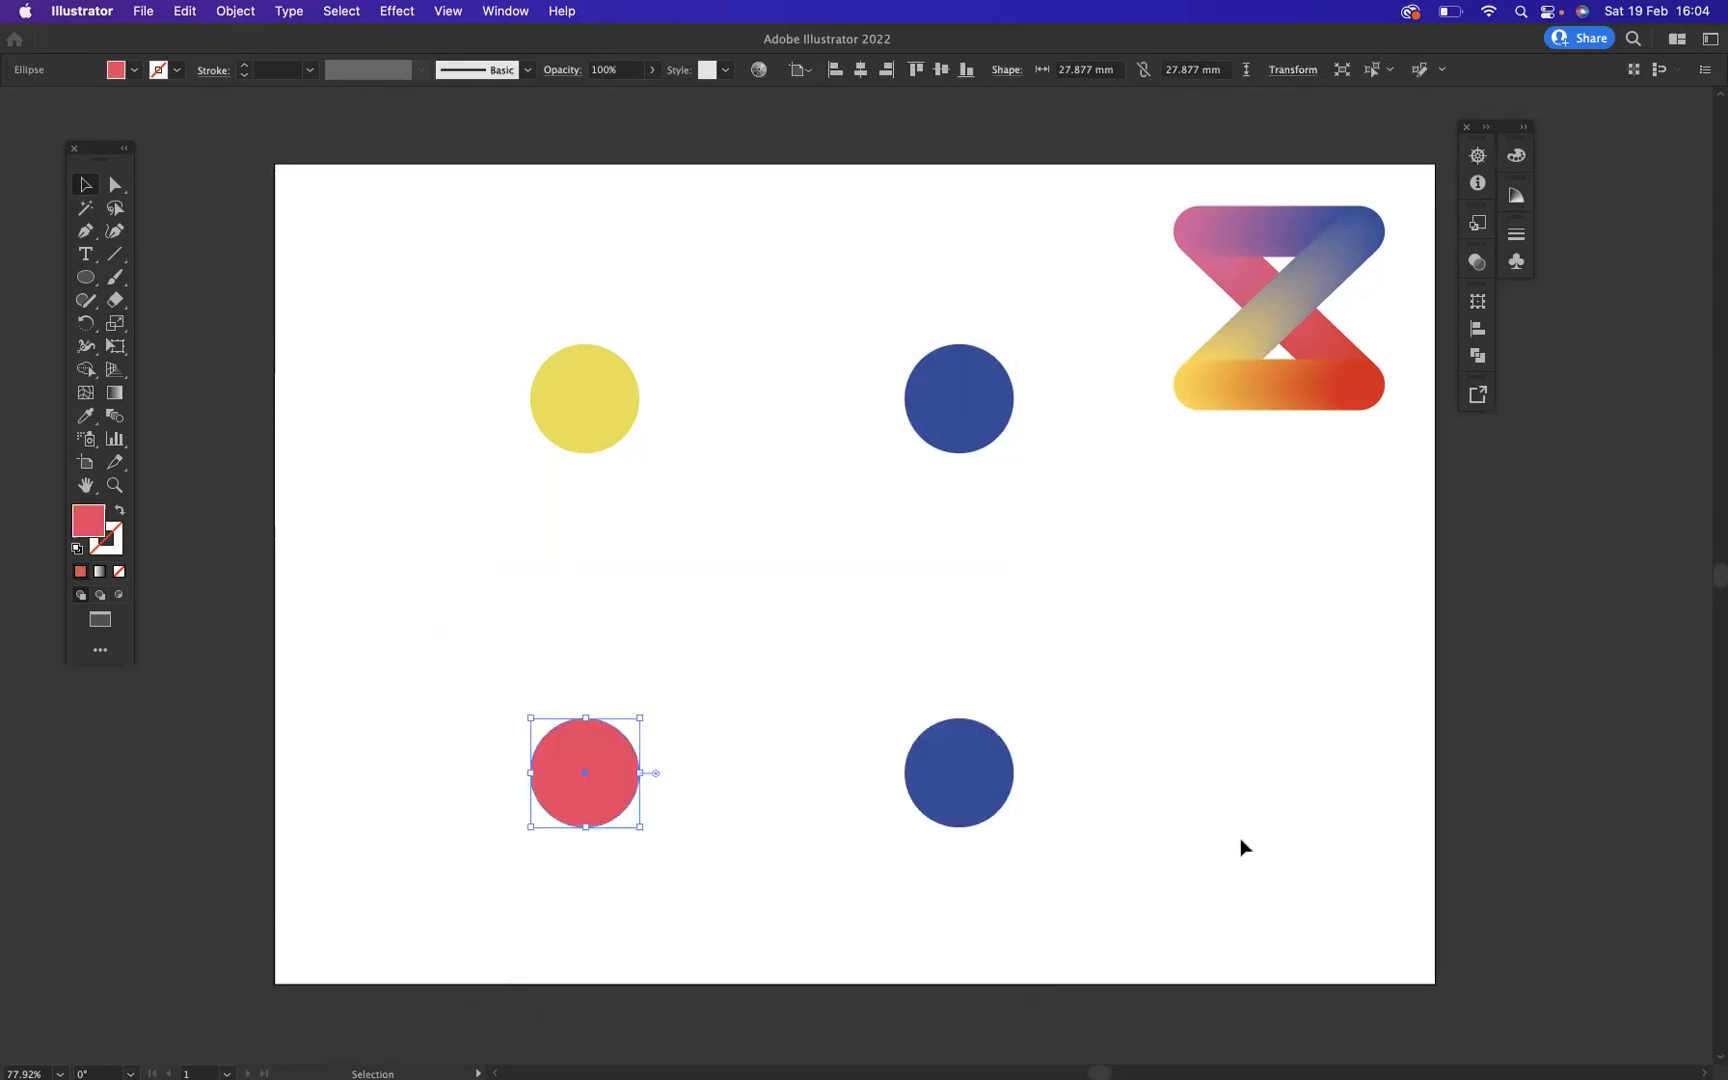
# Step: Fill the lower-right circle with green, colour code 36e820
pyautogui.click(959, 805)
pyautogui.doubleClick(89, 522)
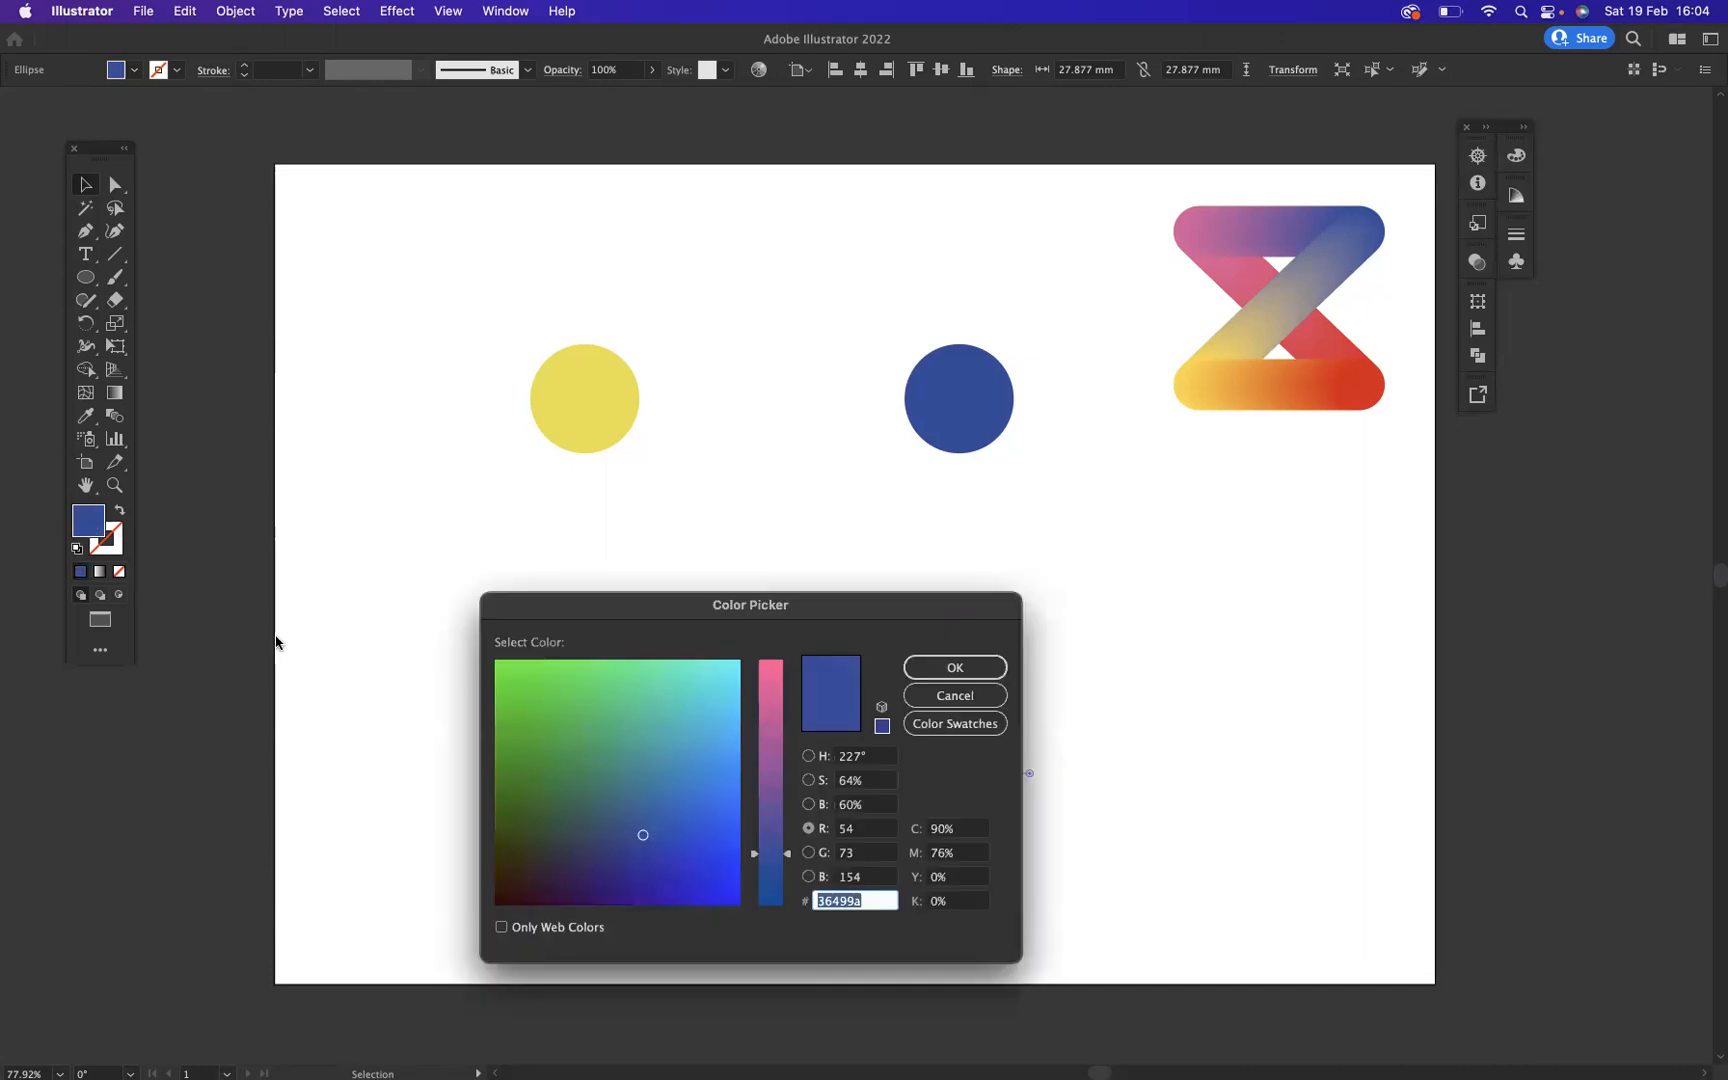
pyautogui.write('36e820')
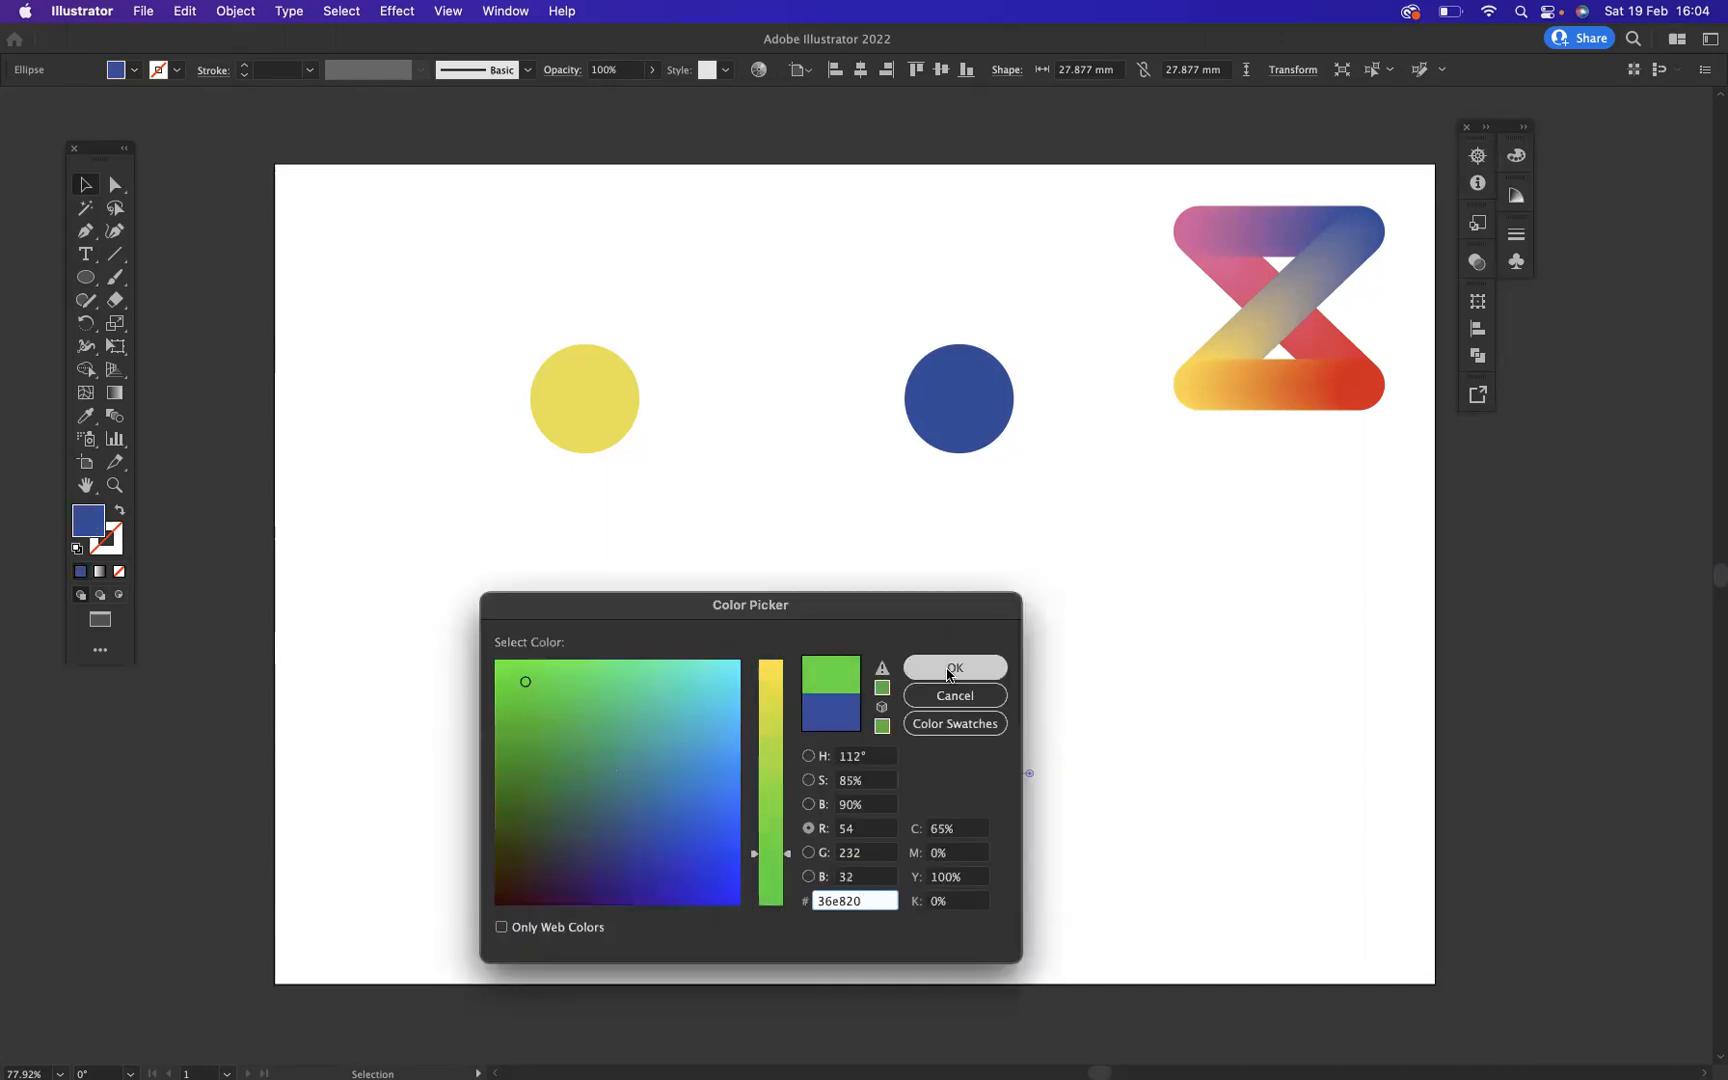
pyautogui.click(950, 670)
pyautogui.click(1129, 731)
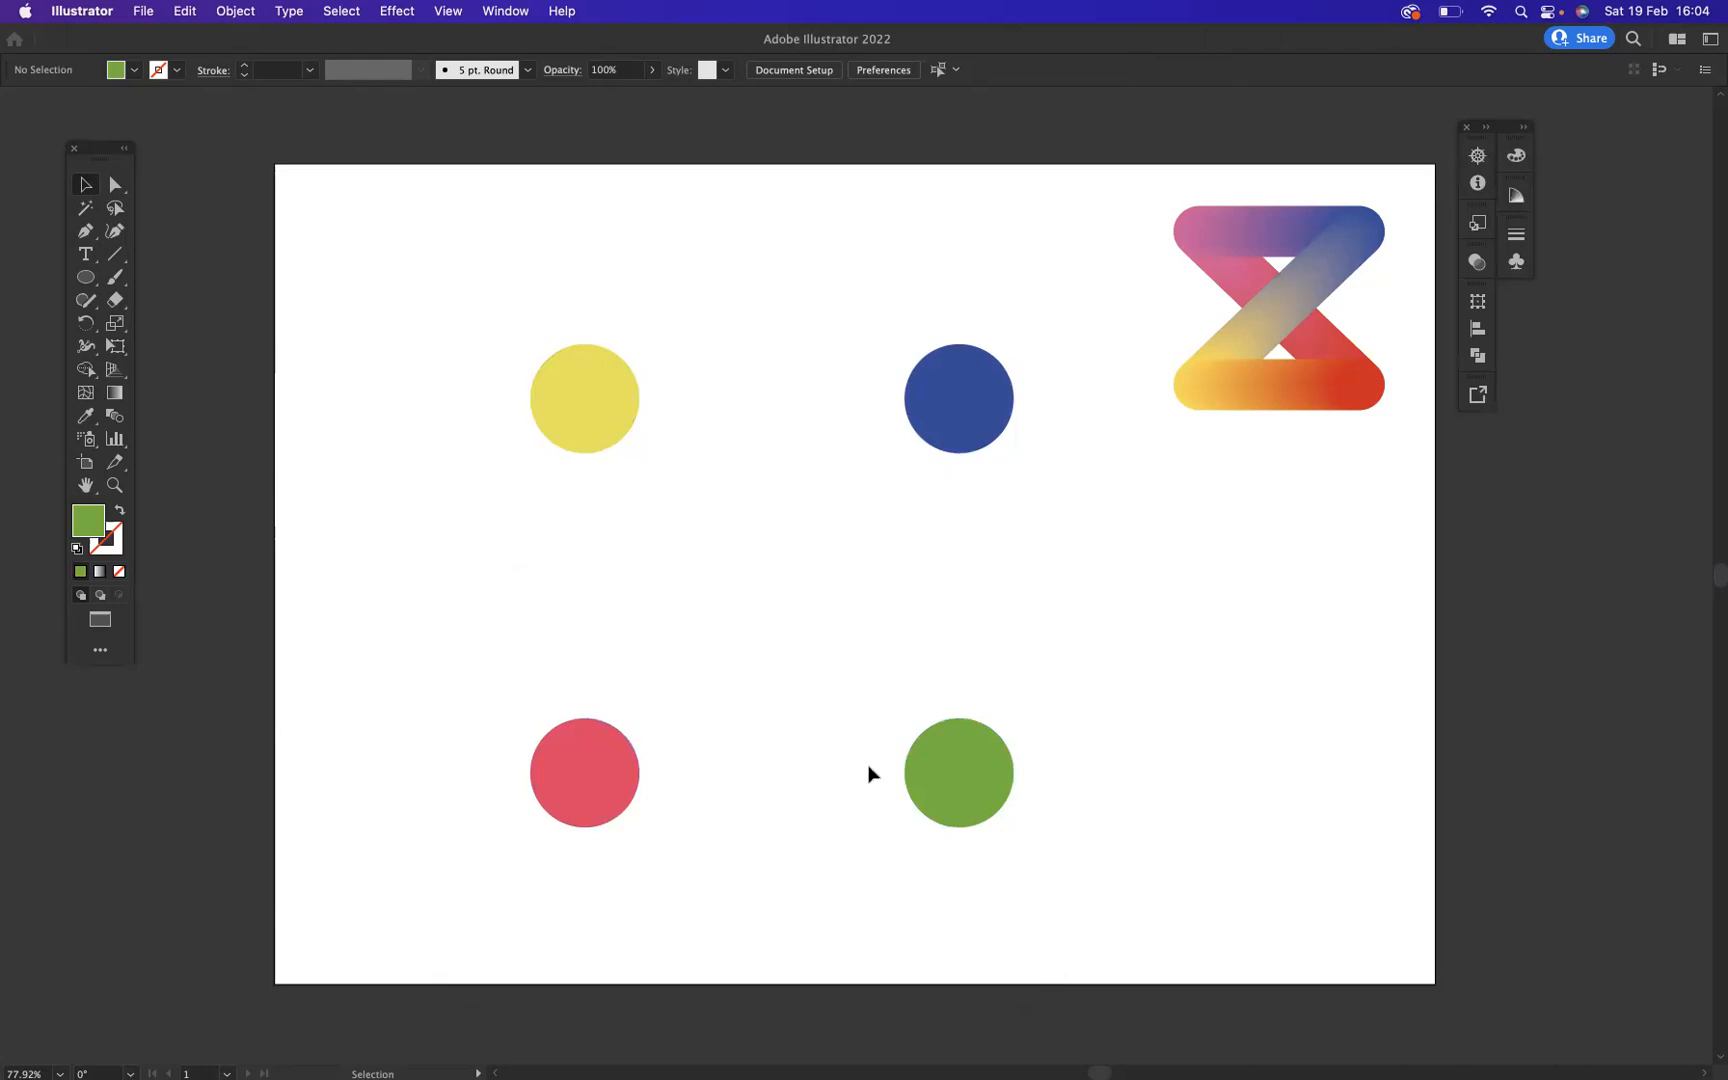
# Step: Blend the four circles in the order yellow, blue, red, green and back to yellow, and deselect the artwork
pyautogui.moveTo(596, 392); pyautogui.dragTo(1017, 859)
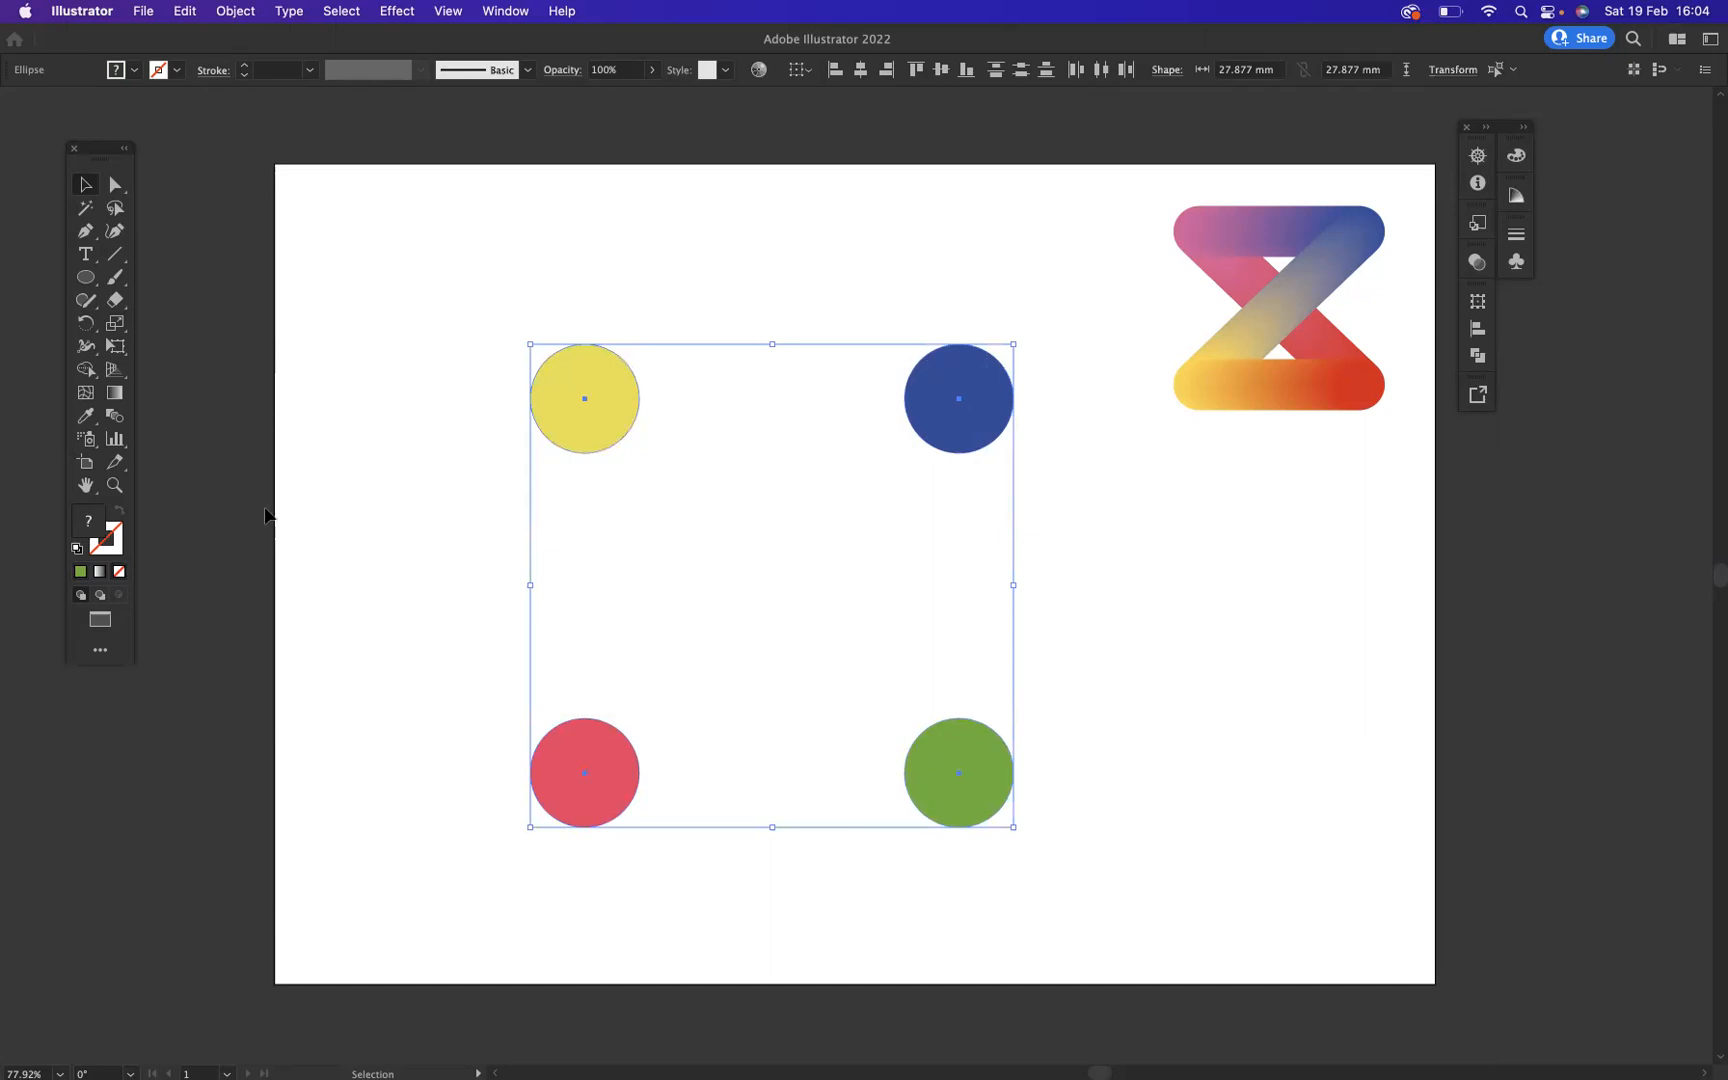
pyautogui.click(115, 418)
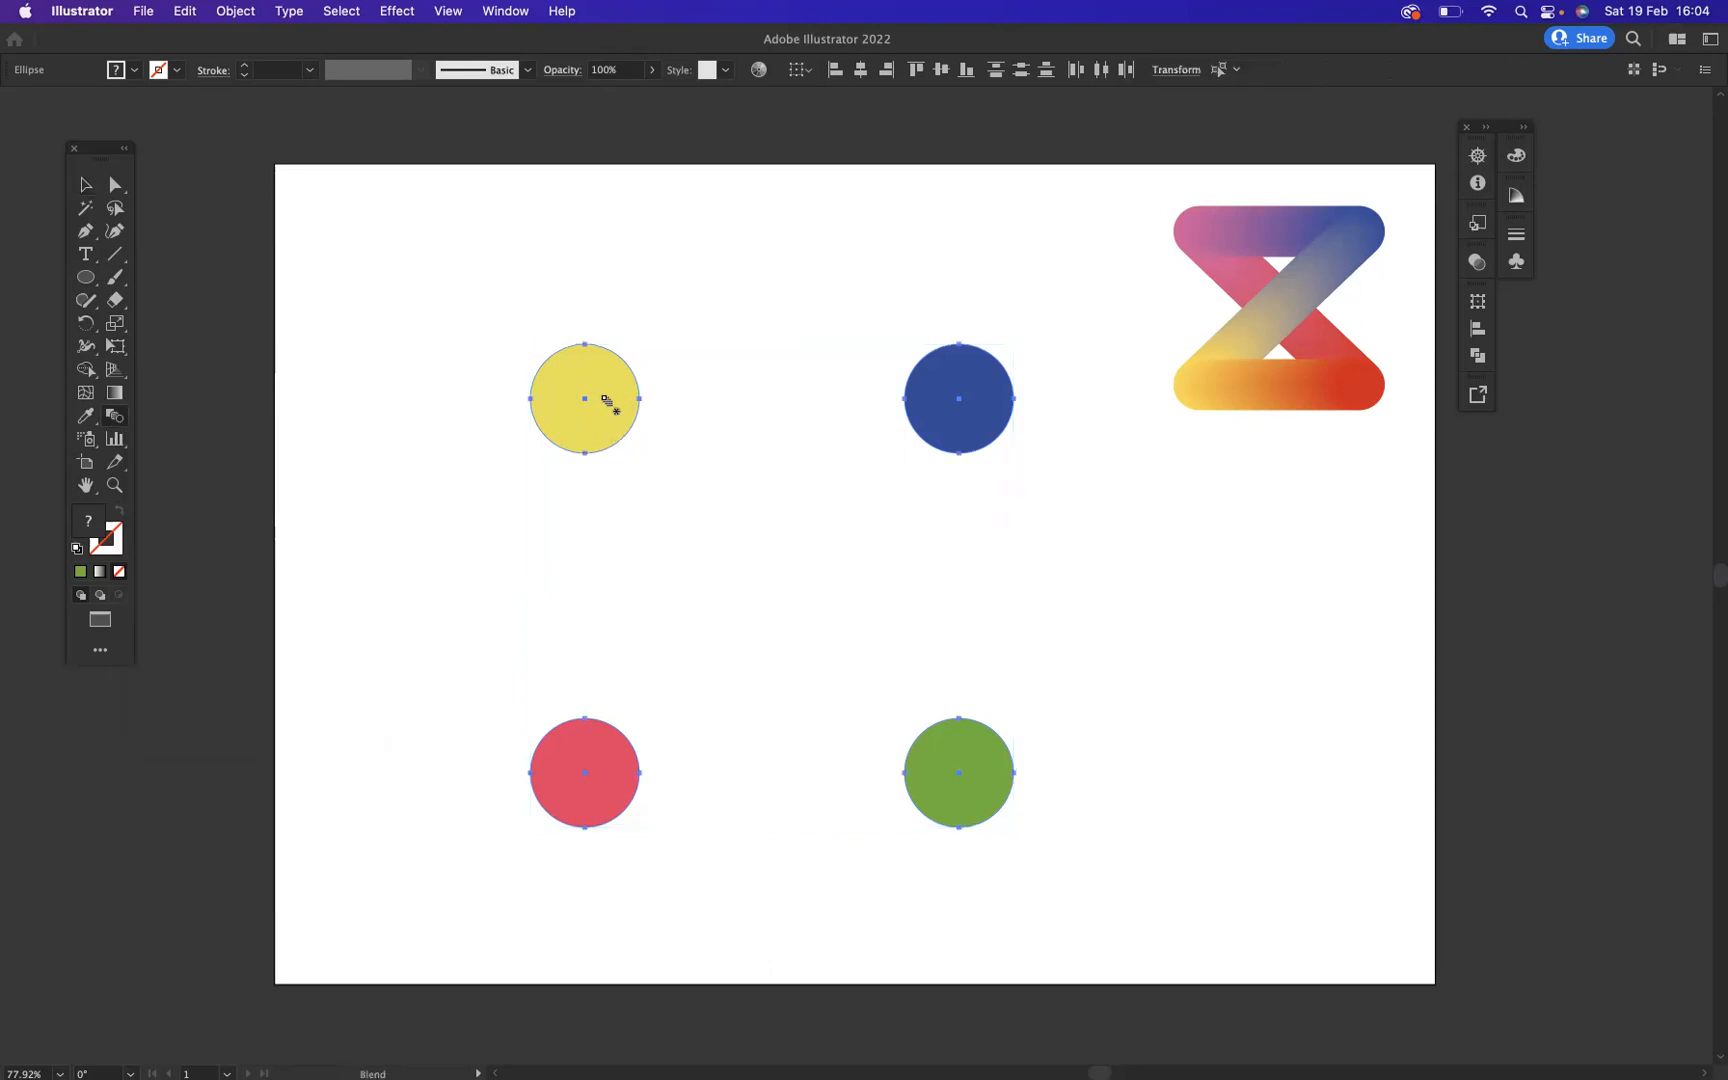
pyautogui.click(973, 405)
pyautogui.click(580, 765)
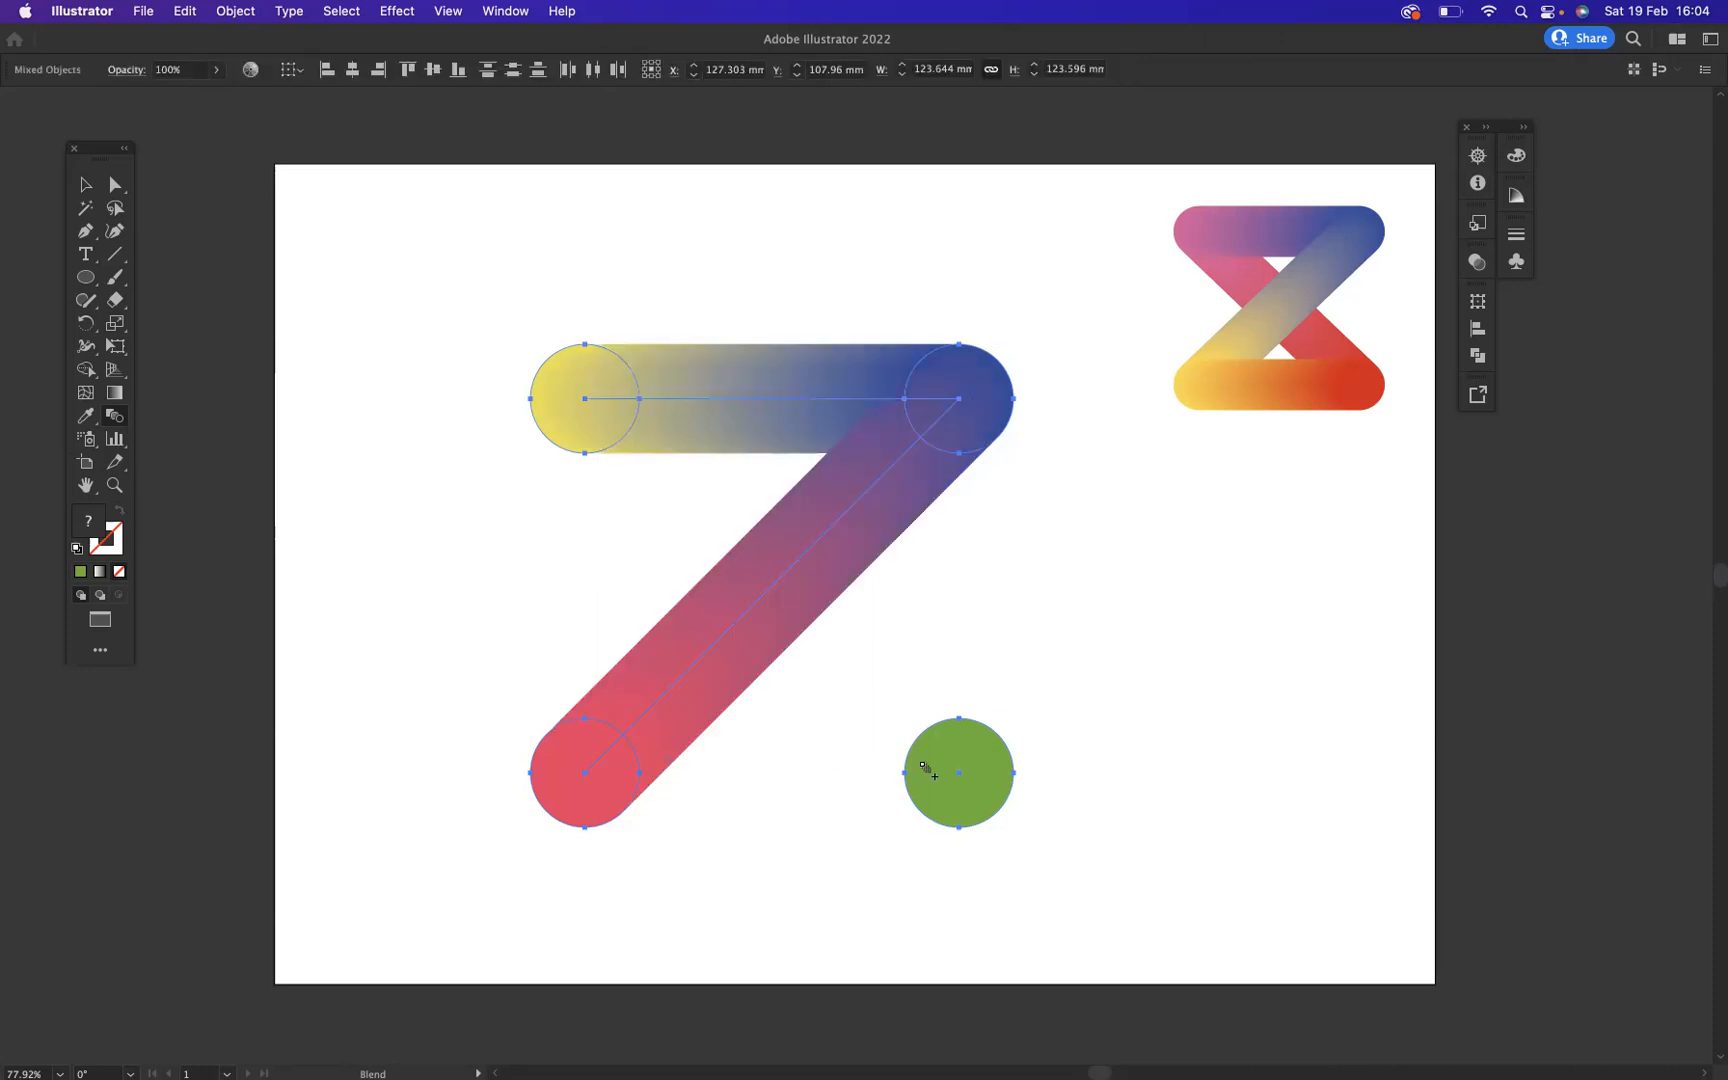
pyautogui.click(973, 778)
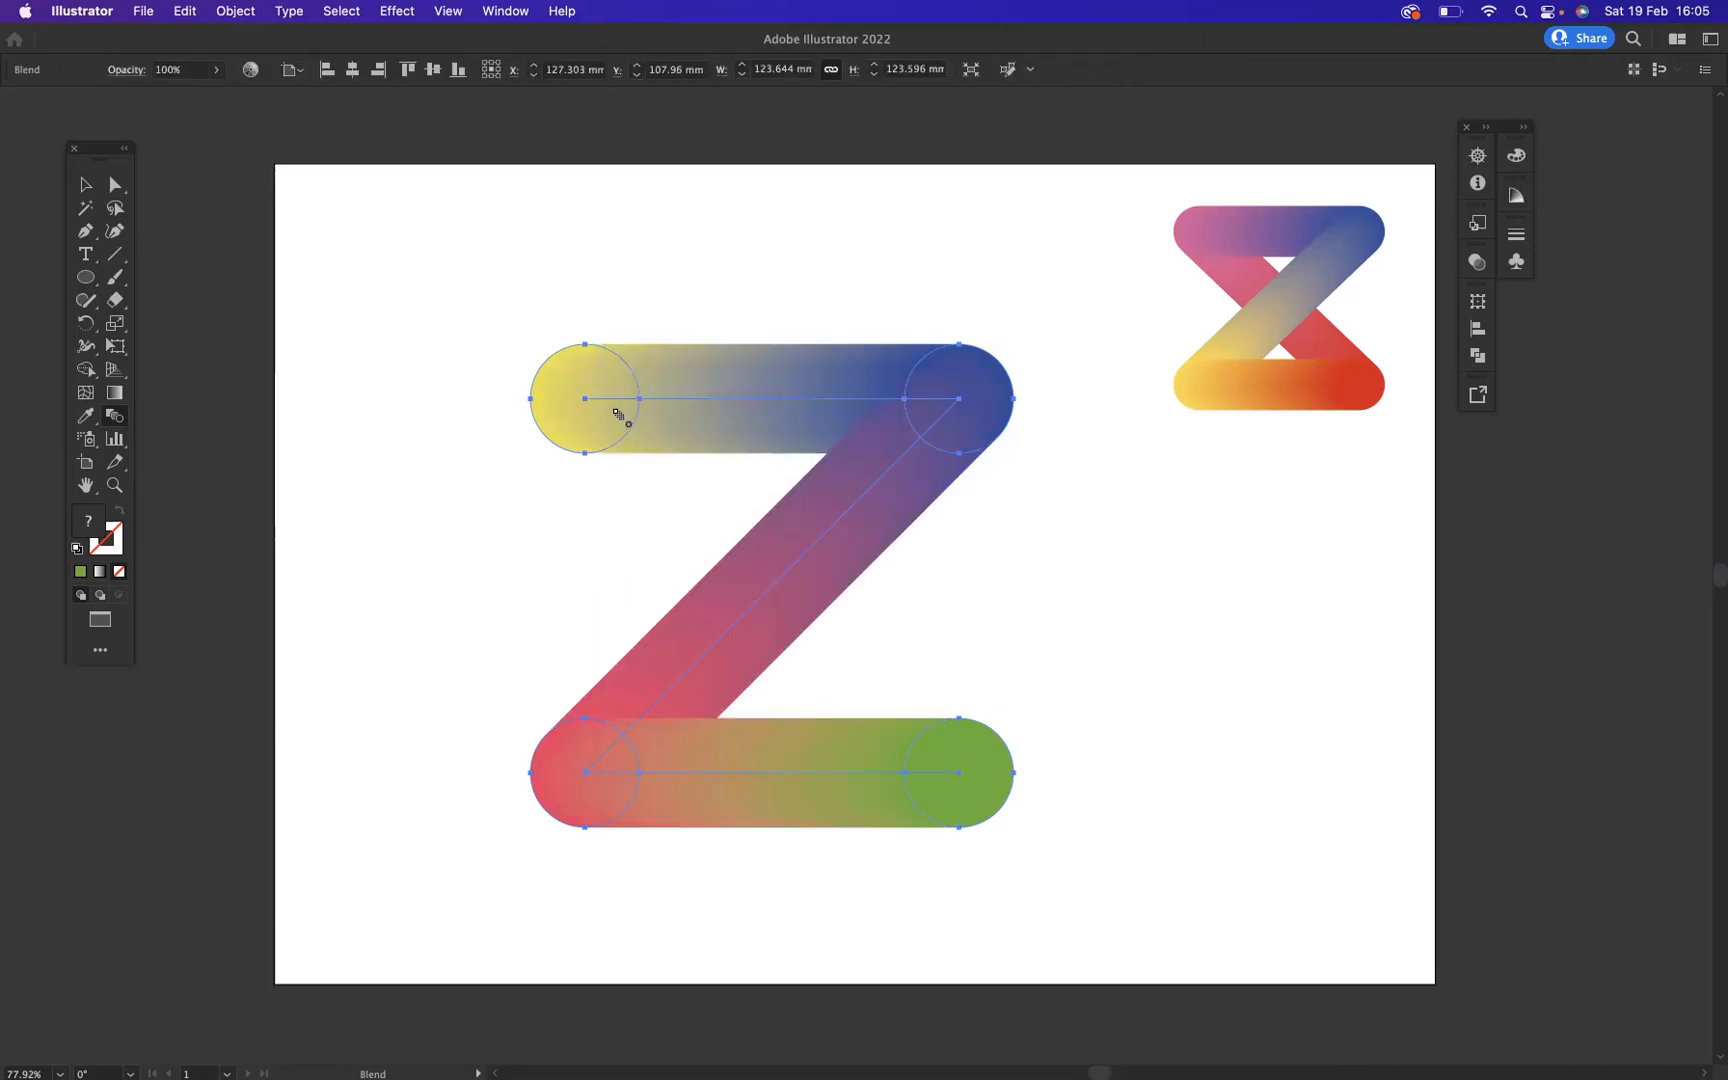
pyautogui.click(618, 414)
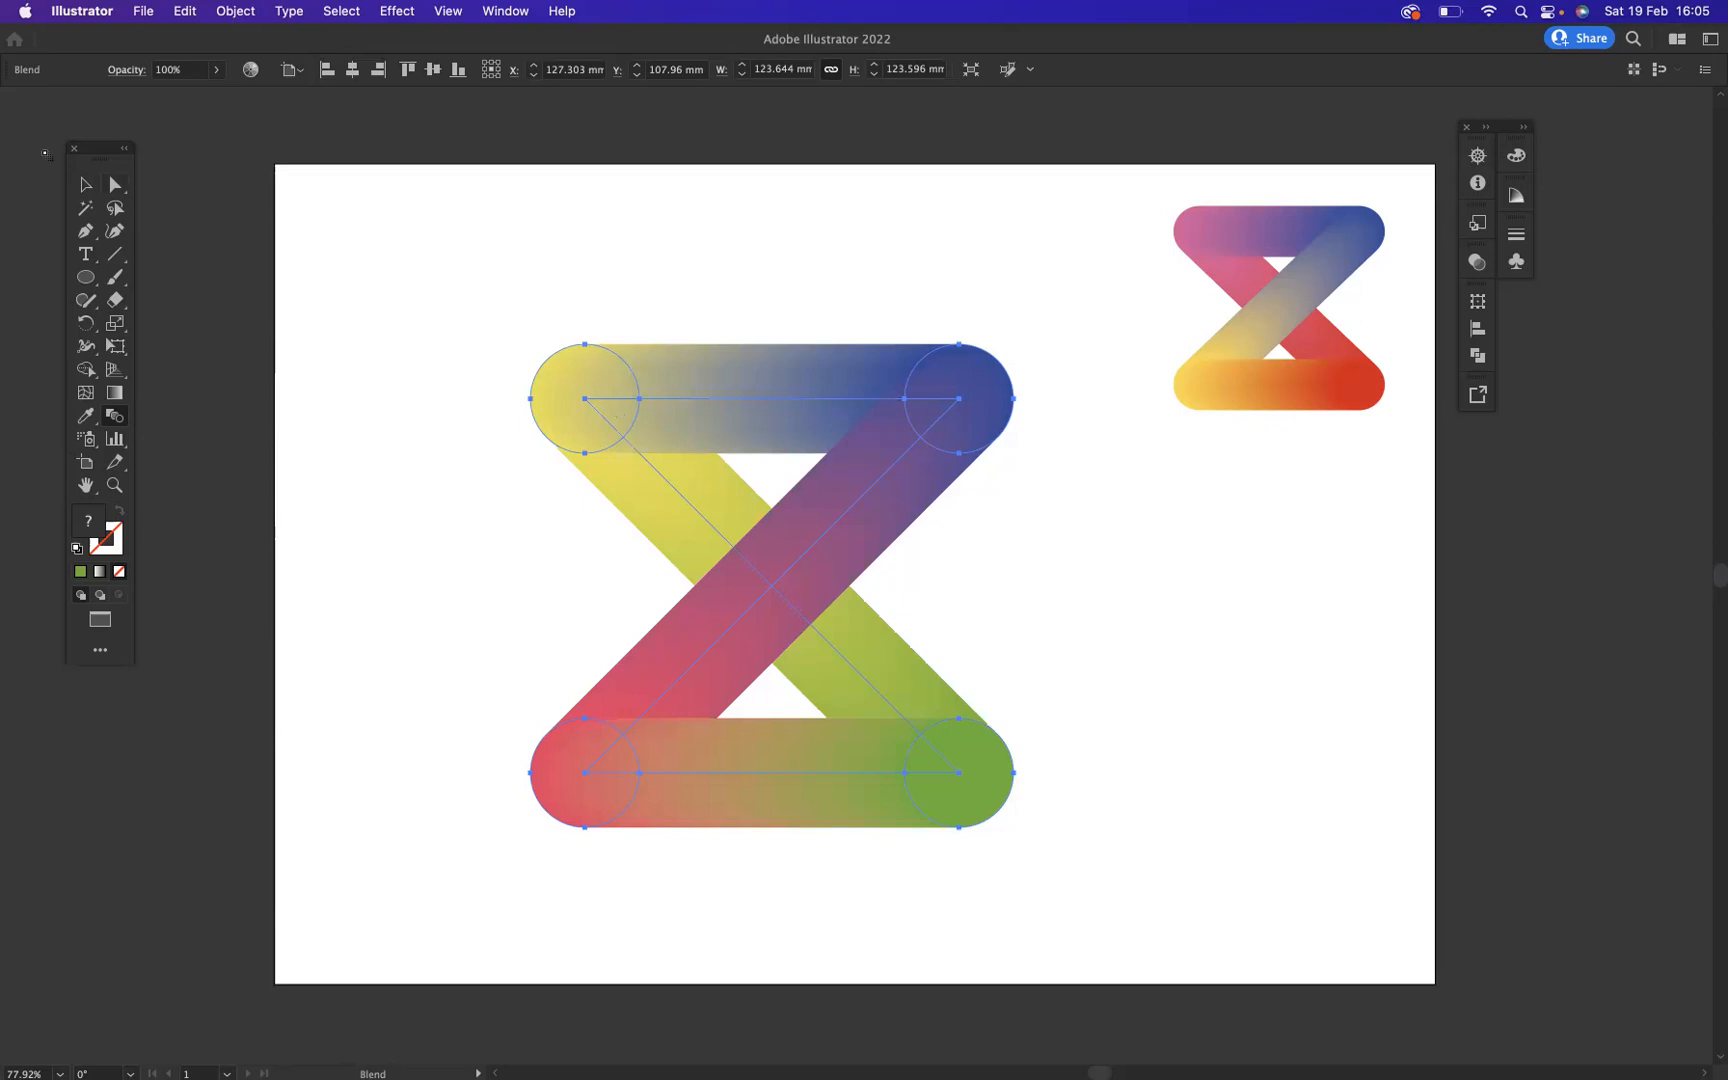
pyautogui.click(83, 186)
pyautogui.click(451, 298)
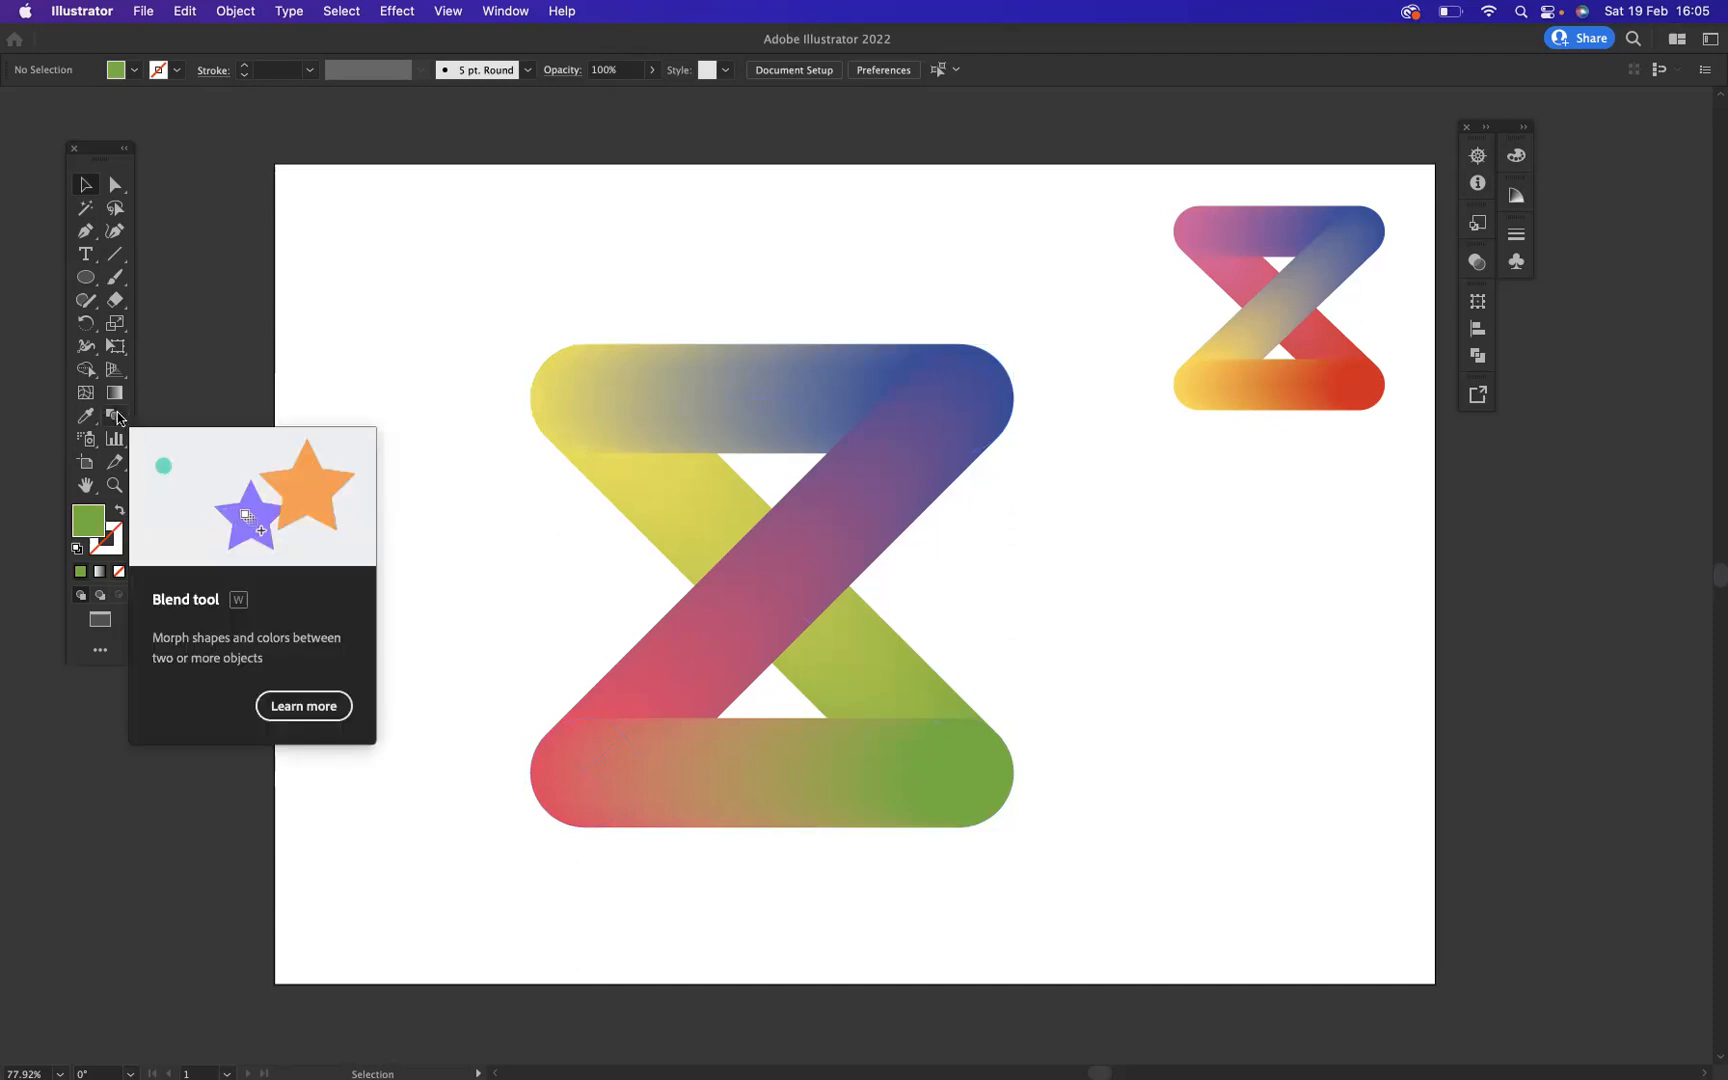
# Step: Scale the new blended shape down to less than half its size and move it to the artboard's upper-left area
pyautogui.moveTo(540, 267); pyautogui.dragTo(1053, 855)
pyautogui.moveTo(1013, 344); pyautogui.dragTo(881, 476)
pyautogui.moveTo(811, 545); pyautogui.dragTo(657, 390)
pyautogui.click(80, 280)
pyautogui.click(98, 188)
pyautogui.click(513, 309)
pyautogui.moveTo(648, 434); pyautogui.dragTo(541, 368)
# Step: Draw a green circle with a thin black stroke and enlarge it to about 31 mm in diameter
pyautogui.click(86, 278)
pyautogui.moveTo(796, 529); pyautogui.dragTo(869, 603)
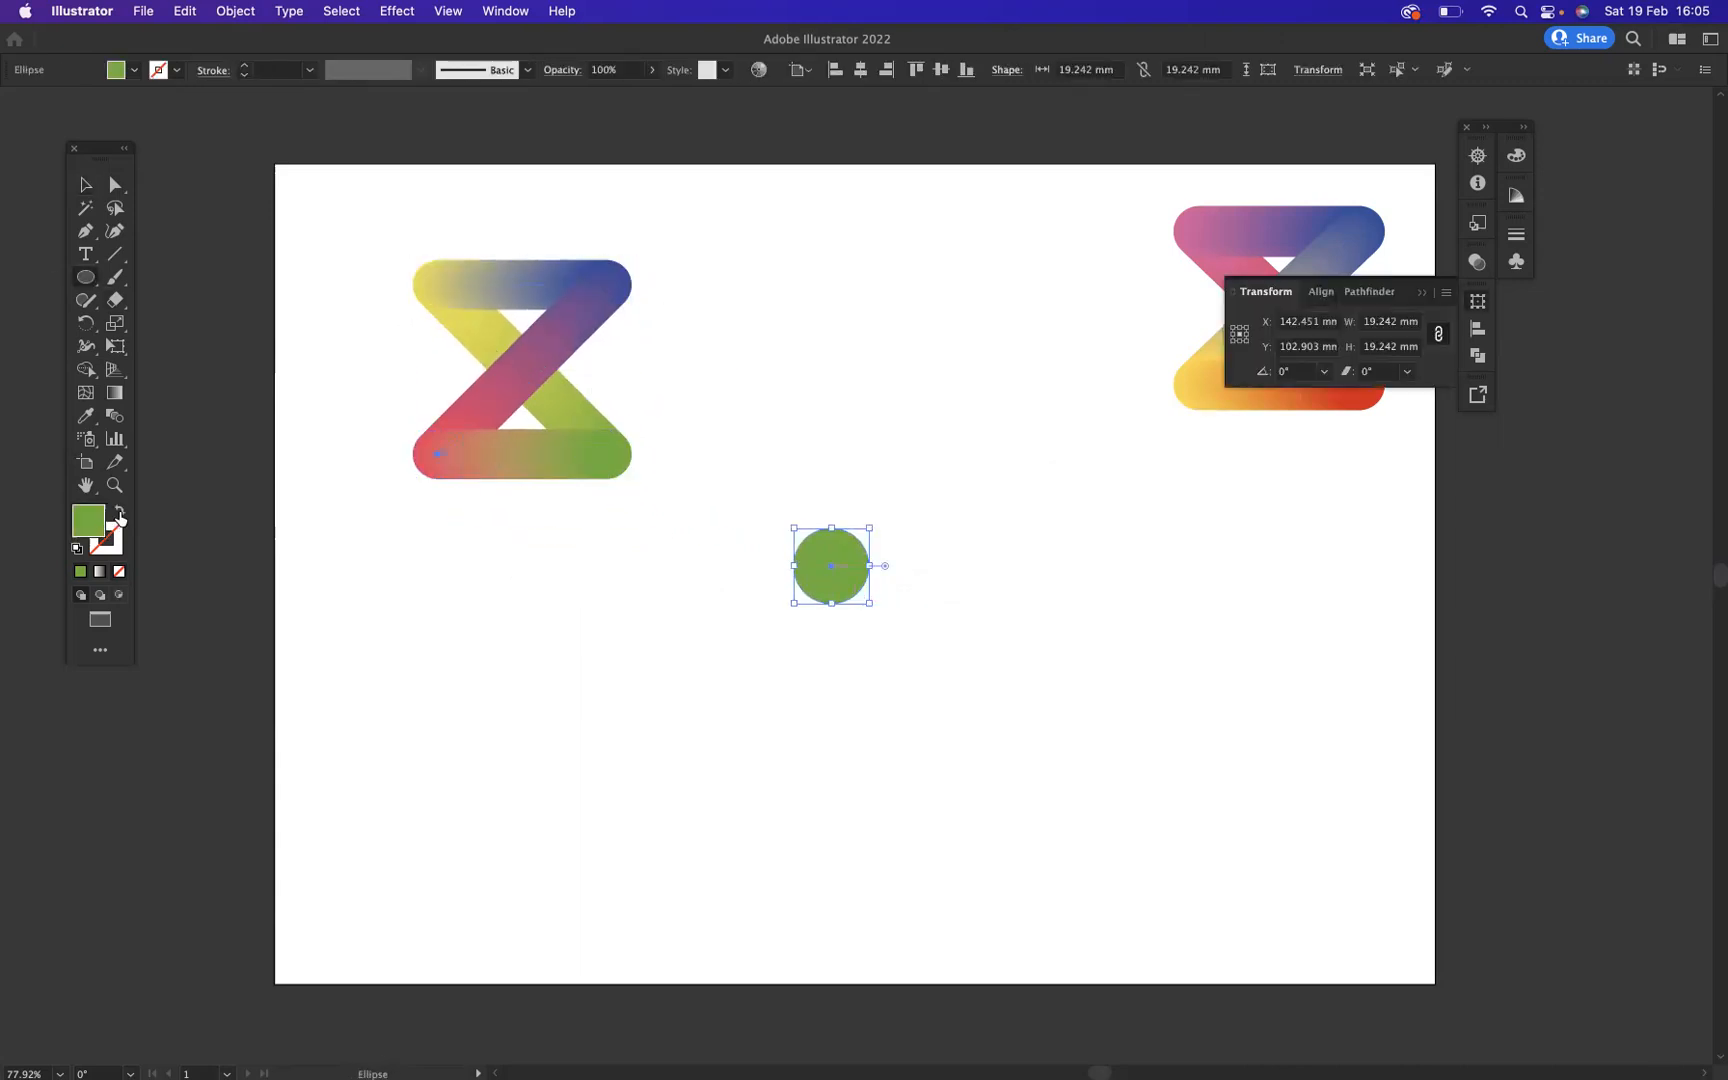
pyautogui.click(243, 67)
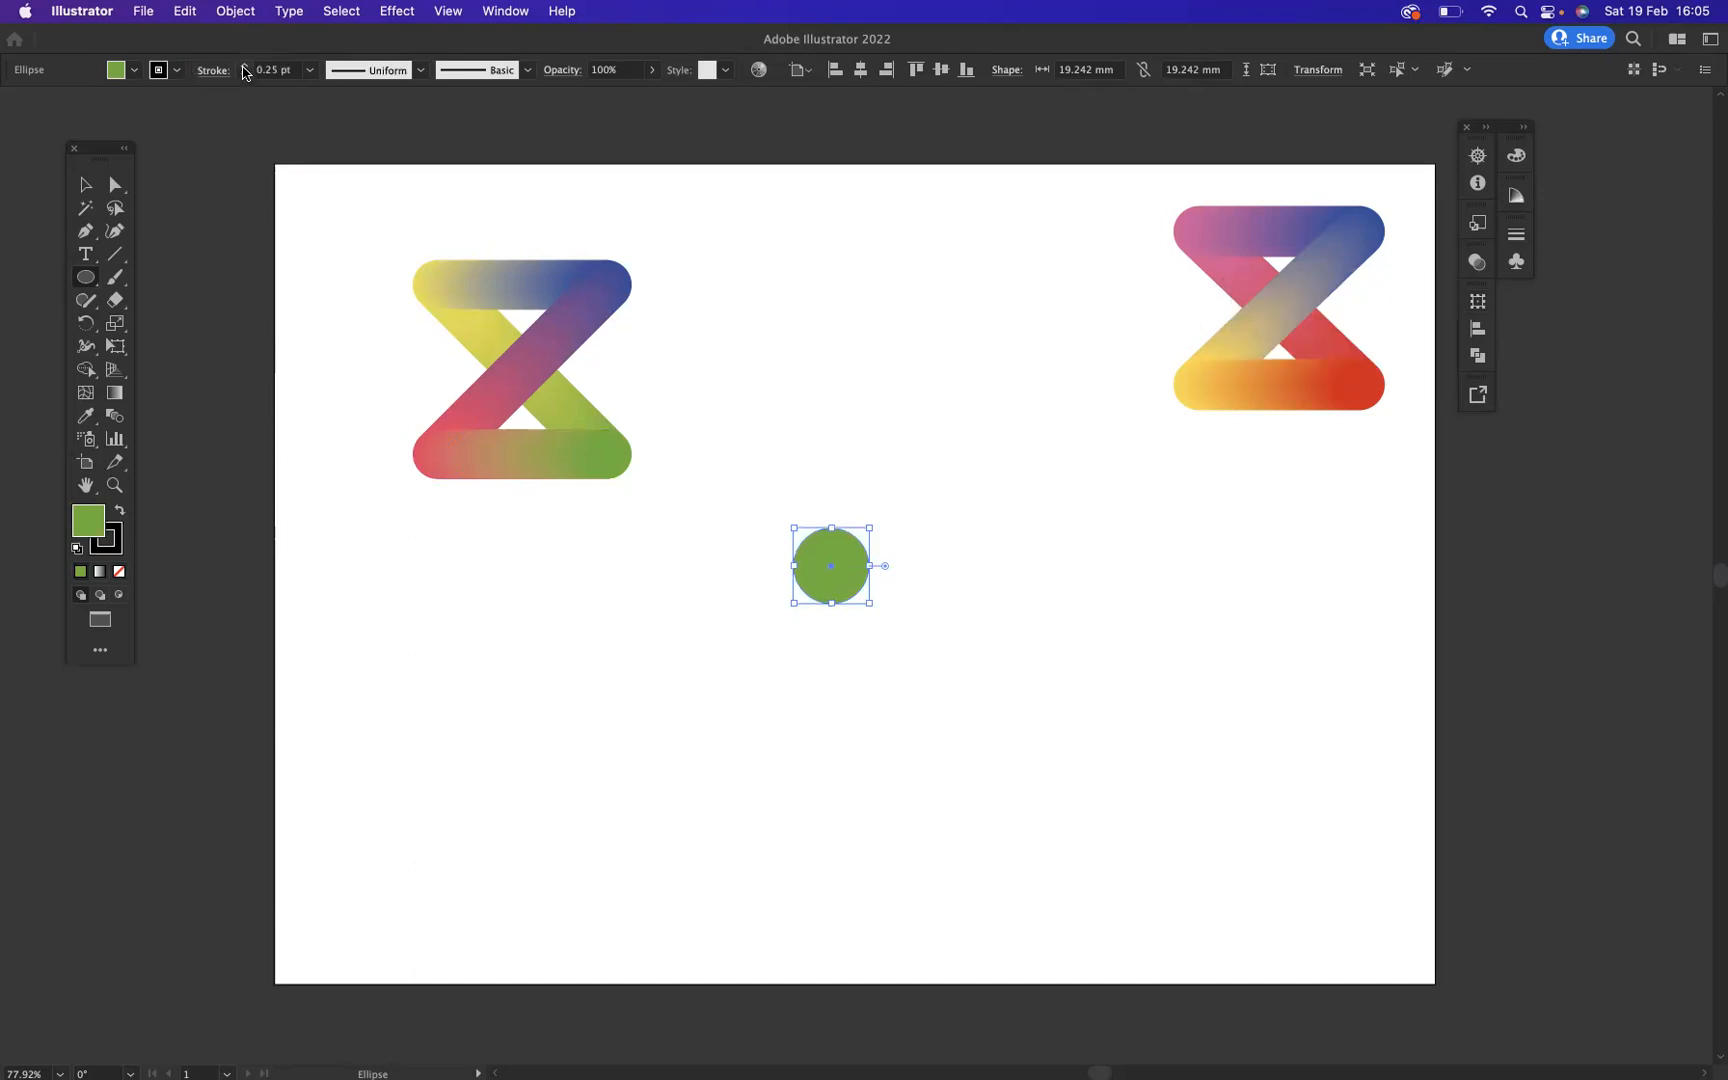
pyautogui.click(73, 188)
pyautogui.click(933, 440)
pyautogui.moveTo(833, 578)
pyautogui.mouseDown()
pyautogui.moveTo(724, 570)
pyautogui.moveTo(818, 486)
pyautogui.moveTo(785, 505)
pyautogui.mouseUp()
# Step: Duplicate the outlined green circle to its right and fill the copy with violet-blue 4c4a99
pyautogui.moveTo(721, 562)
pyautogui.mouseDown()
pyautogui.moveTo(868, 525)
pyautogui.moveTo(1084, 552)
pyautogui.mouseUp()
pyautogui.doubleClick(83, 524)
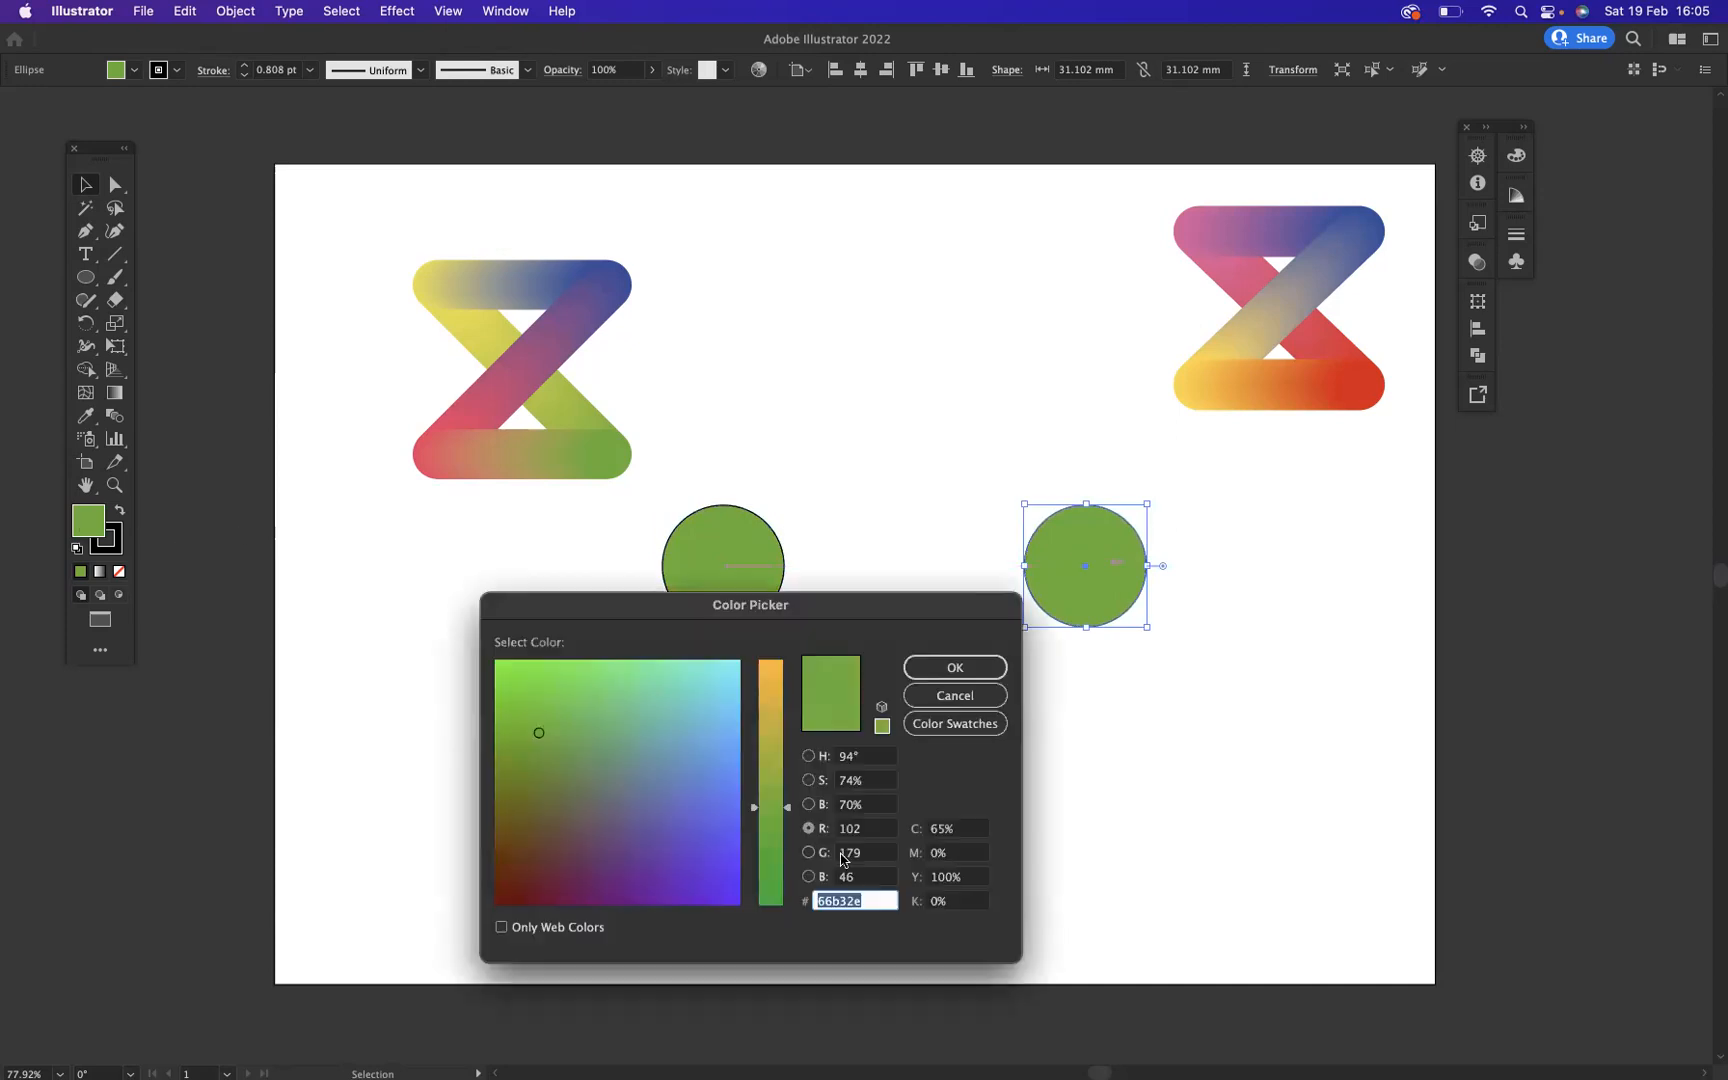
pyautogui.moveTo(676, 813); pyautogui.dragTo(734, 865)
pyautogui.click(934, 673)
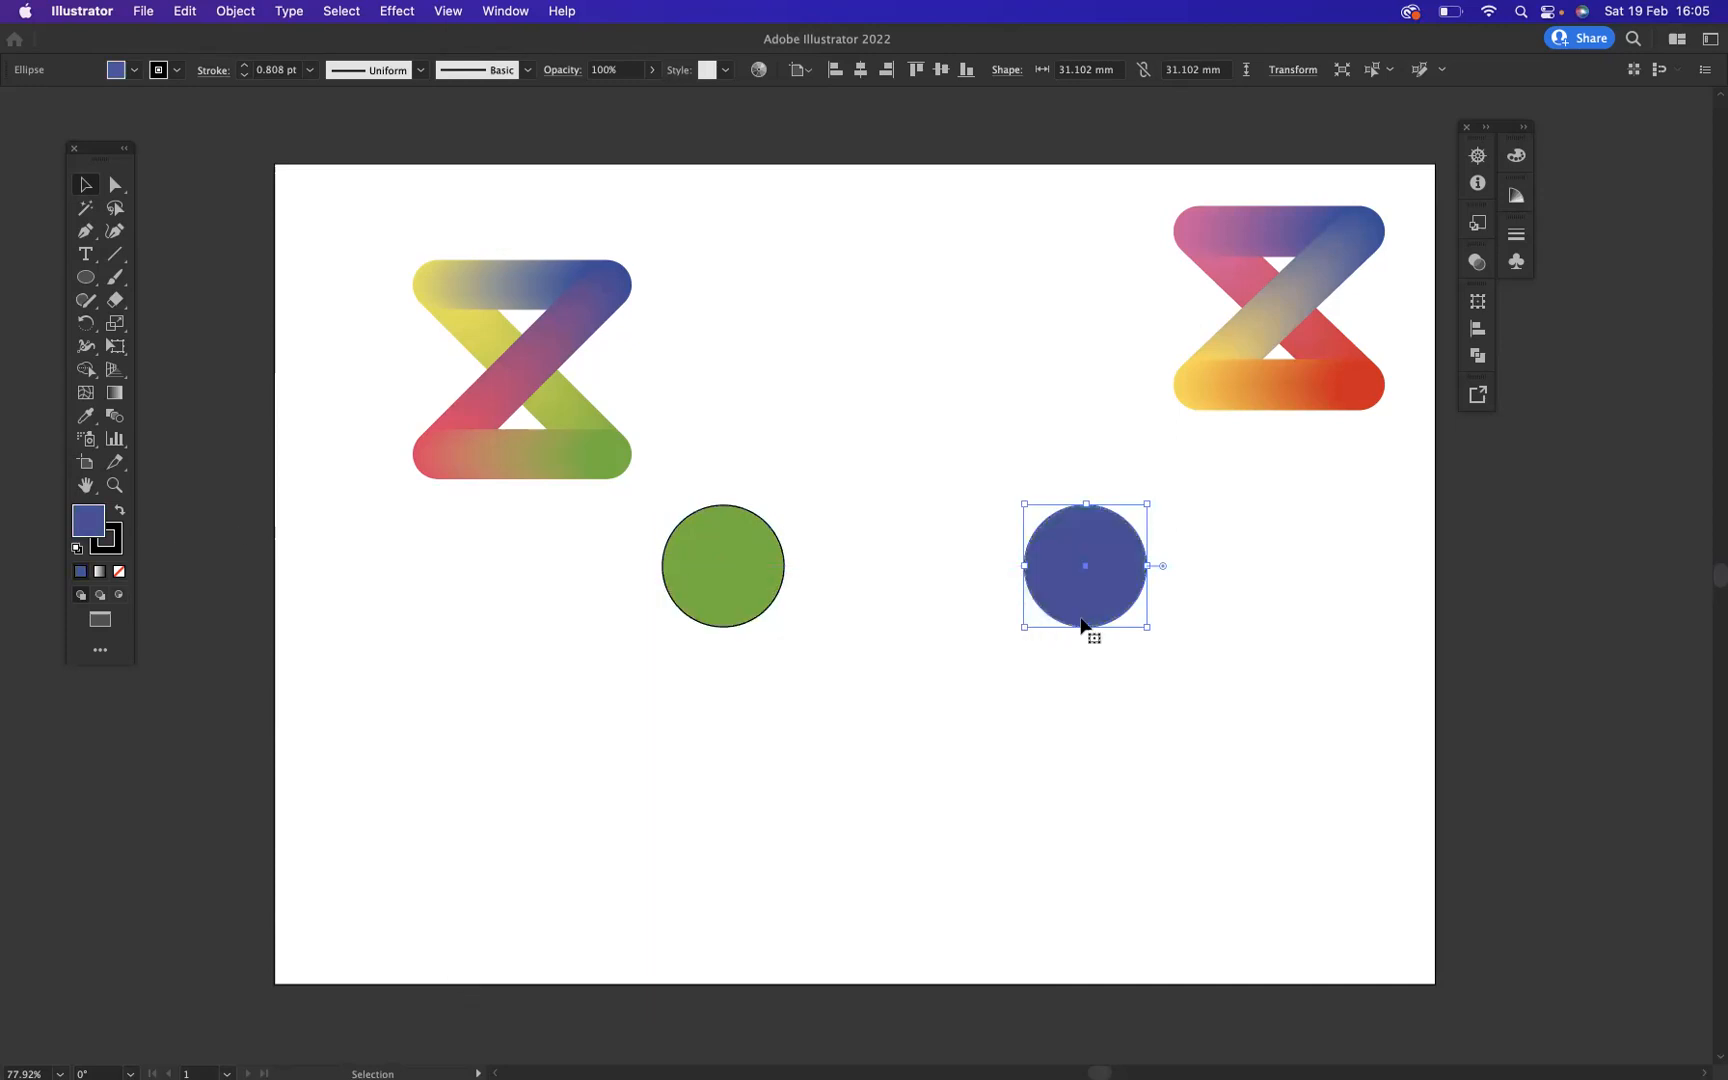
# Step: Duplicate both outlined circles straight below to form a square of four and move the whole group up the artboard
pyautogui.moveTo(557, 552); pyautogui.dragTo(1190, 650)
pyautogui.moveTo(1088, 571); pyautogui.dragTo(1085, 935)
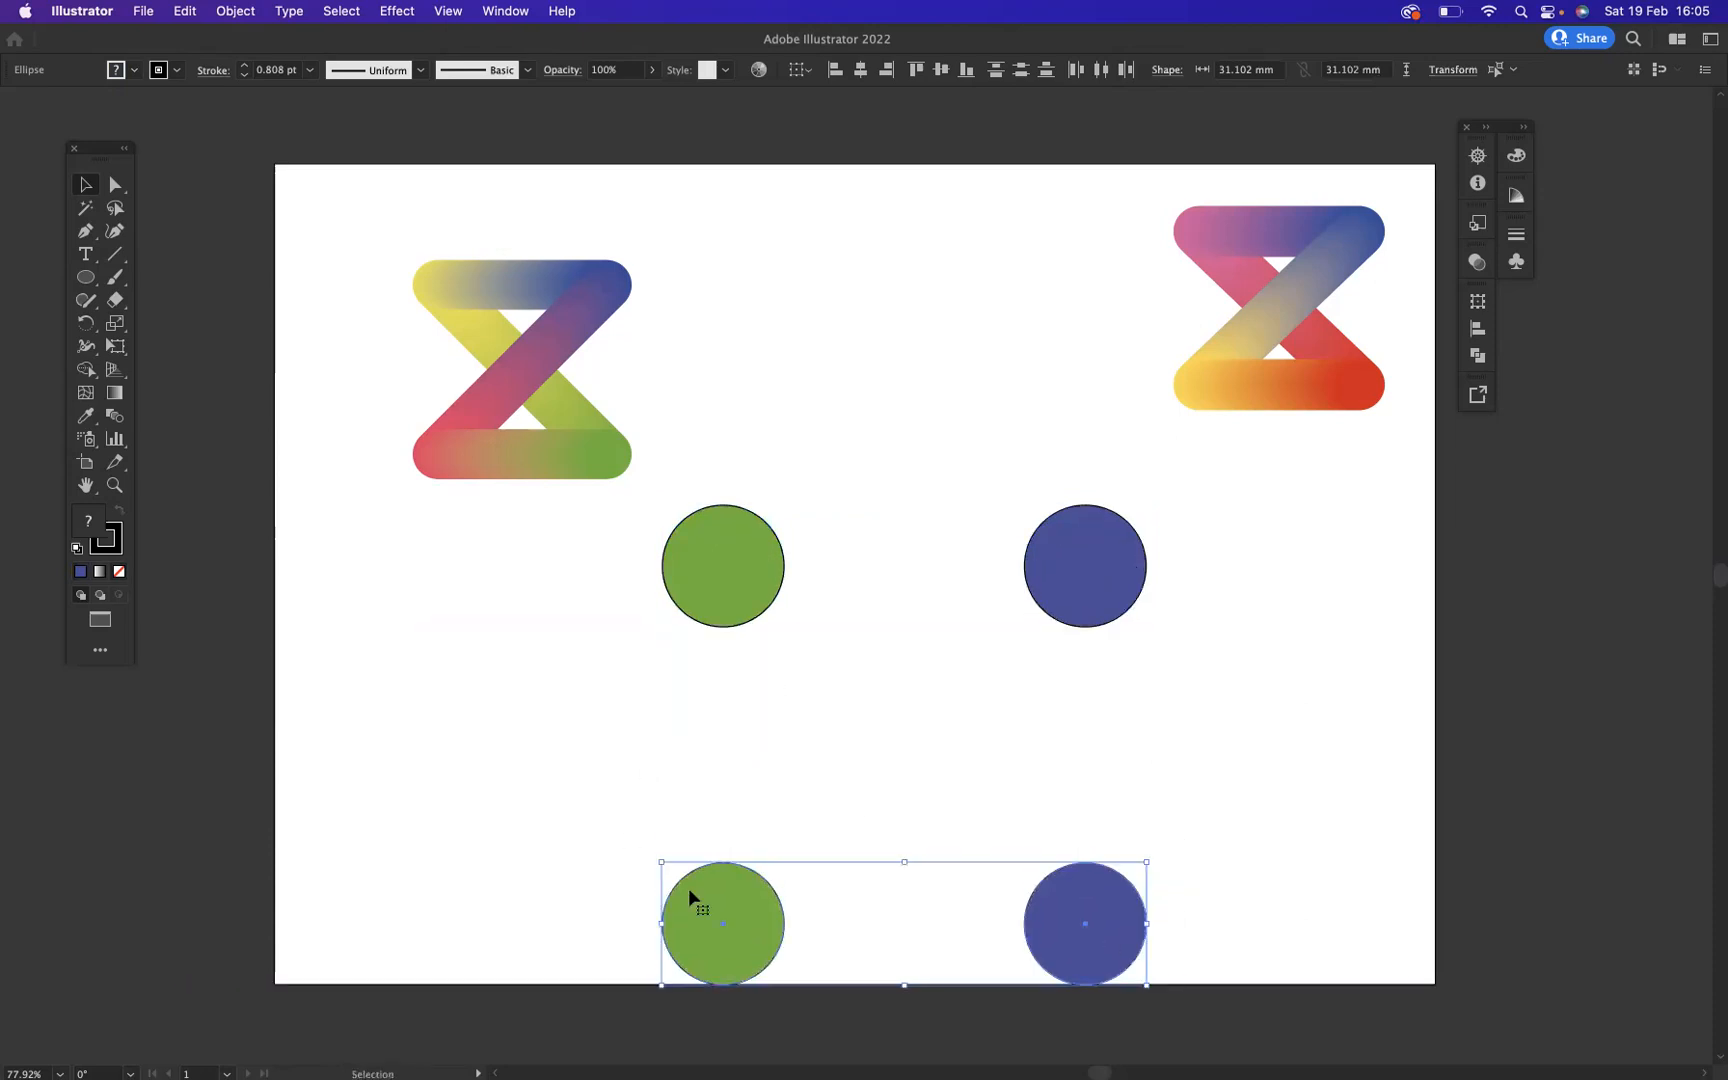
pyautogui.click(594, 571)
pyautogui.moveTo(594, 571); pyautogui.dragTo(1156, 930)
pyautogui.moveTo(1060, 540); pyautogui.dragTo(1058, 456)
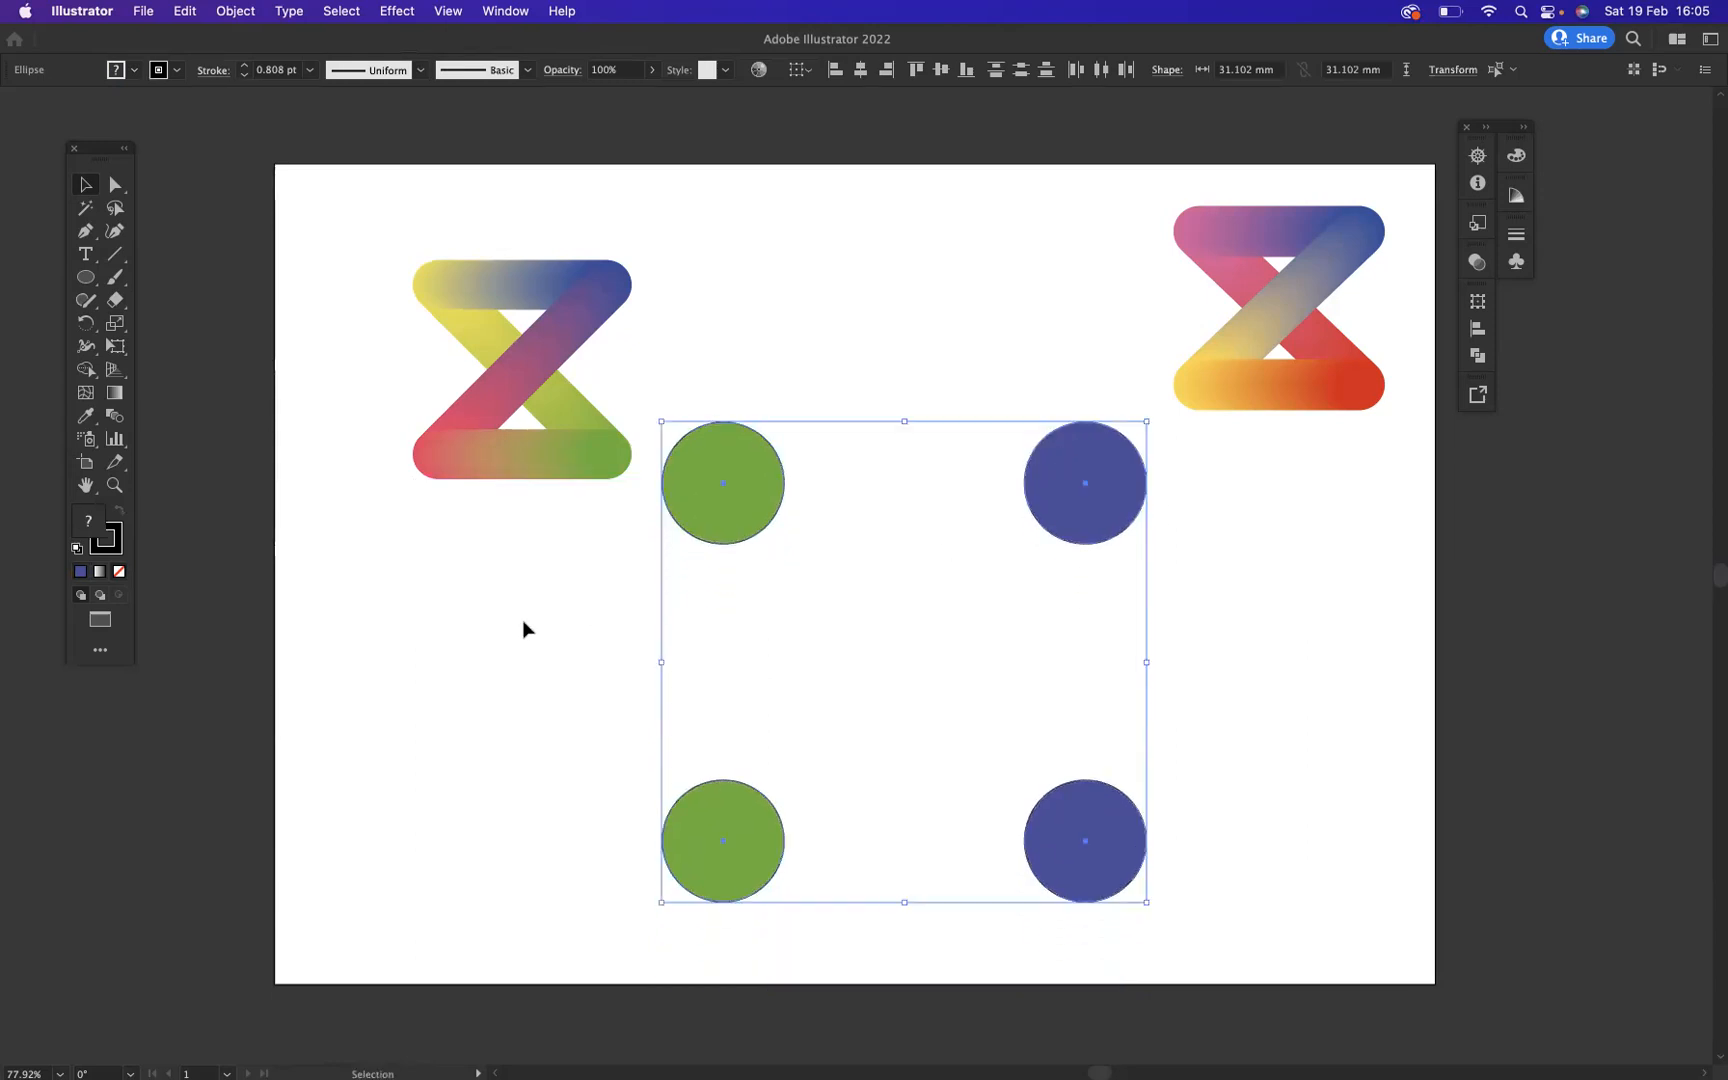
pyautogui.click(518, 632)
# Step: Change the fill of the lower-left outlined circle to red
pyautogui.click(717, 875)
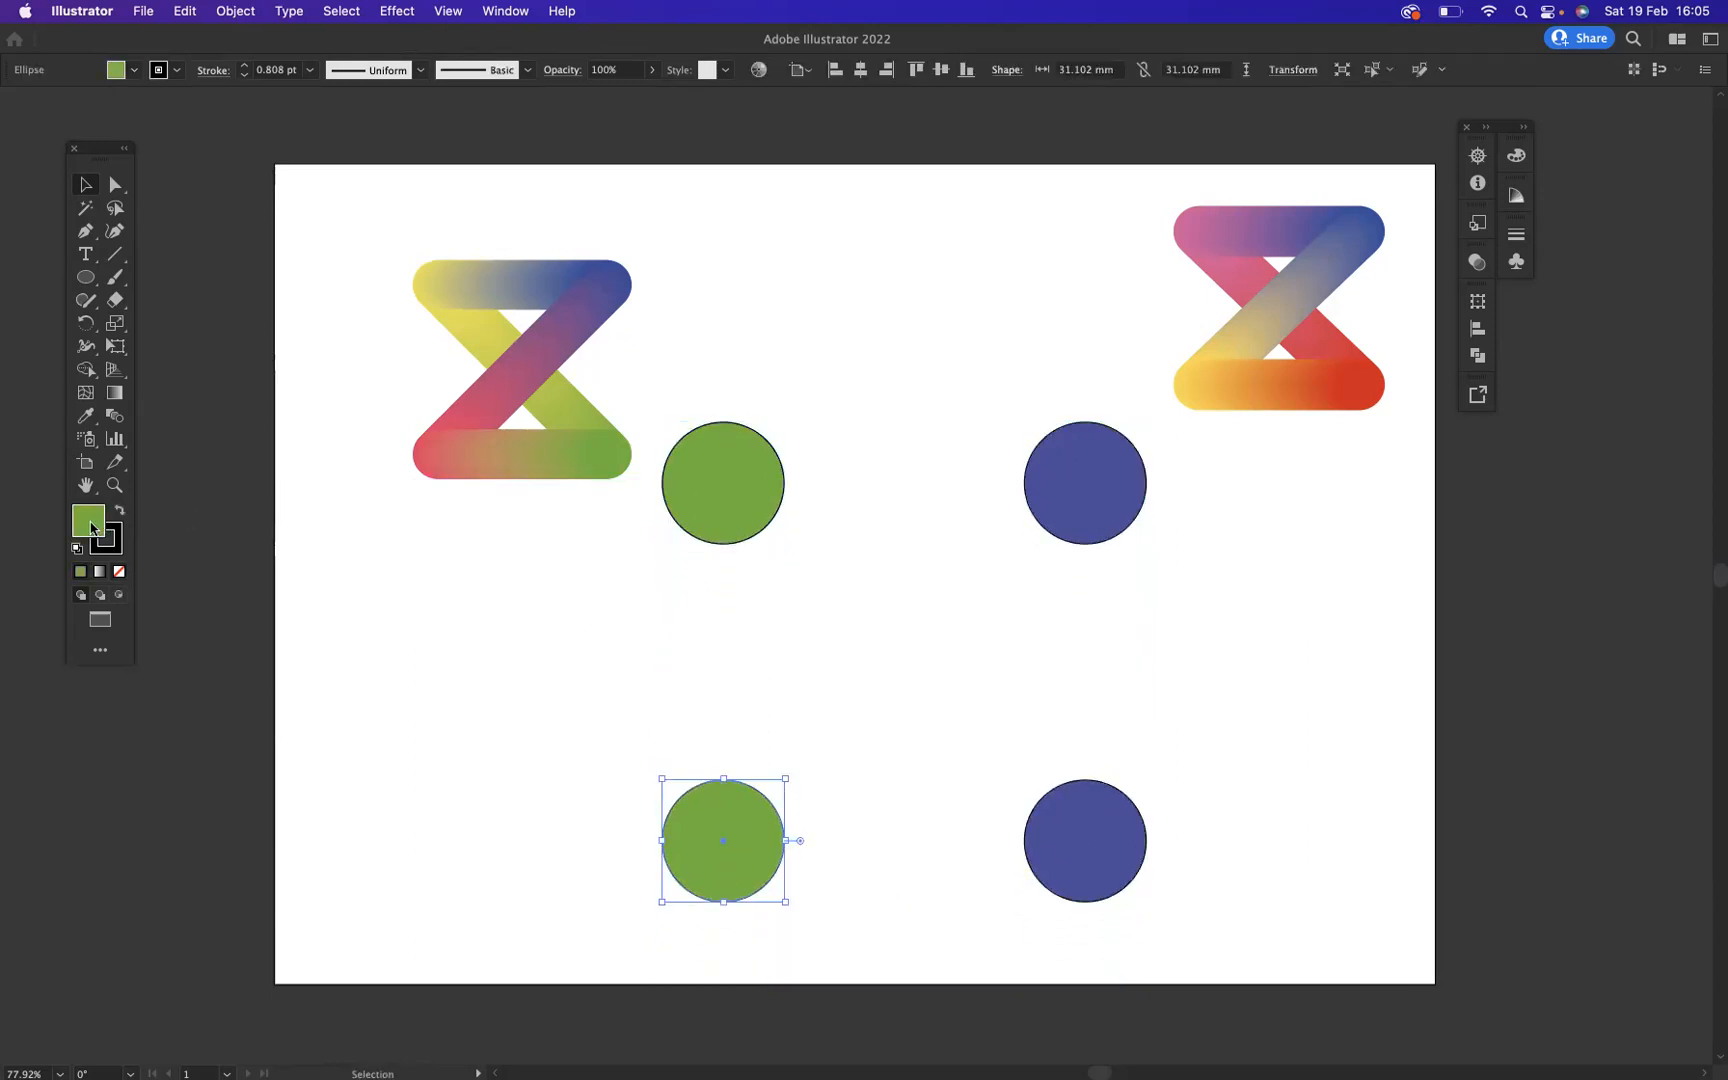
pyautogui.doubleClick(91, 528)
pyautogui.click(574, 834)
pyautogui.moveTo(771, 790); pyautogui.dragTo(775, 671)
pyautogui.moveTo(698, 737)
pyautogui.mouseDown()
pyautogui.moveTo(636, 733)
pyautogui.moveTo(608, 828)
pyautogui.moveTo(565, 848)
pyautogui.mouseUp()
pyautogui.click(955, 667)
# Step: Fill the lower-right outlined circle with yellow, colour code ebe72b
pyautogui.click(1125, 853)
pyautogui.doubleClick(90, 518)
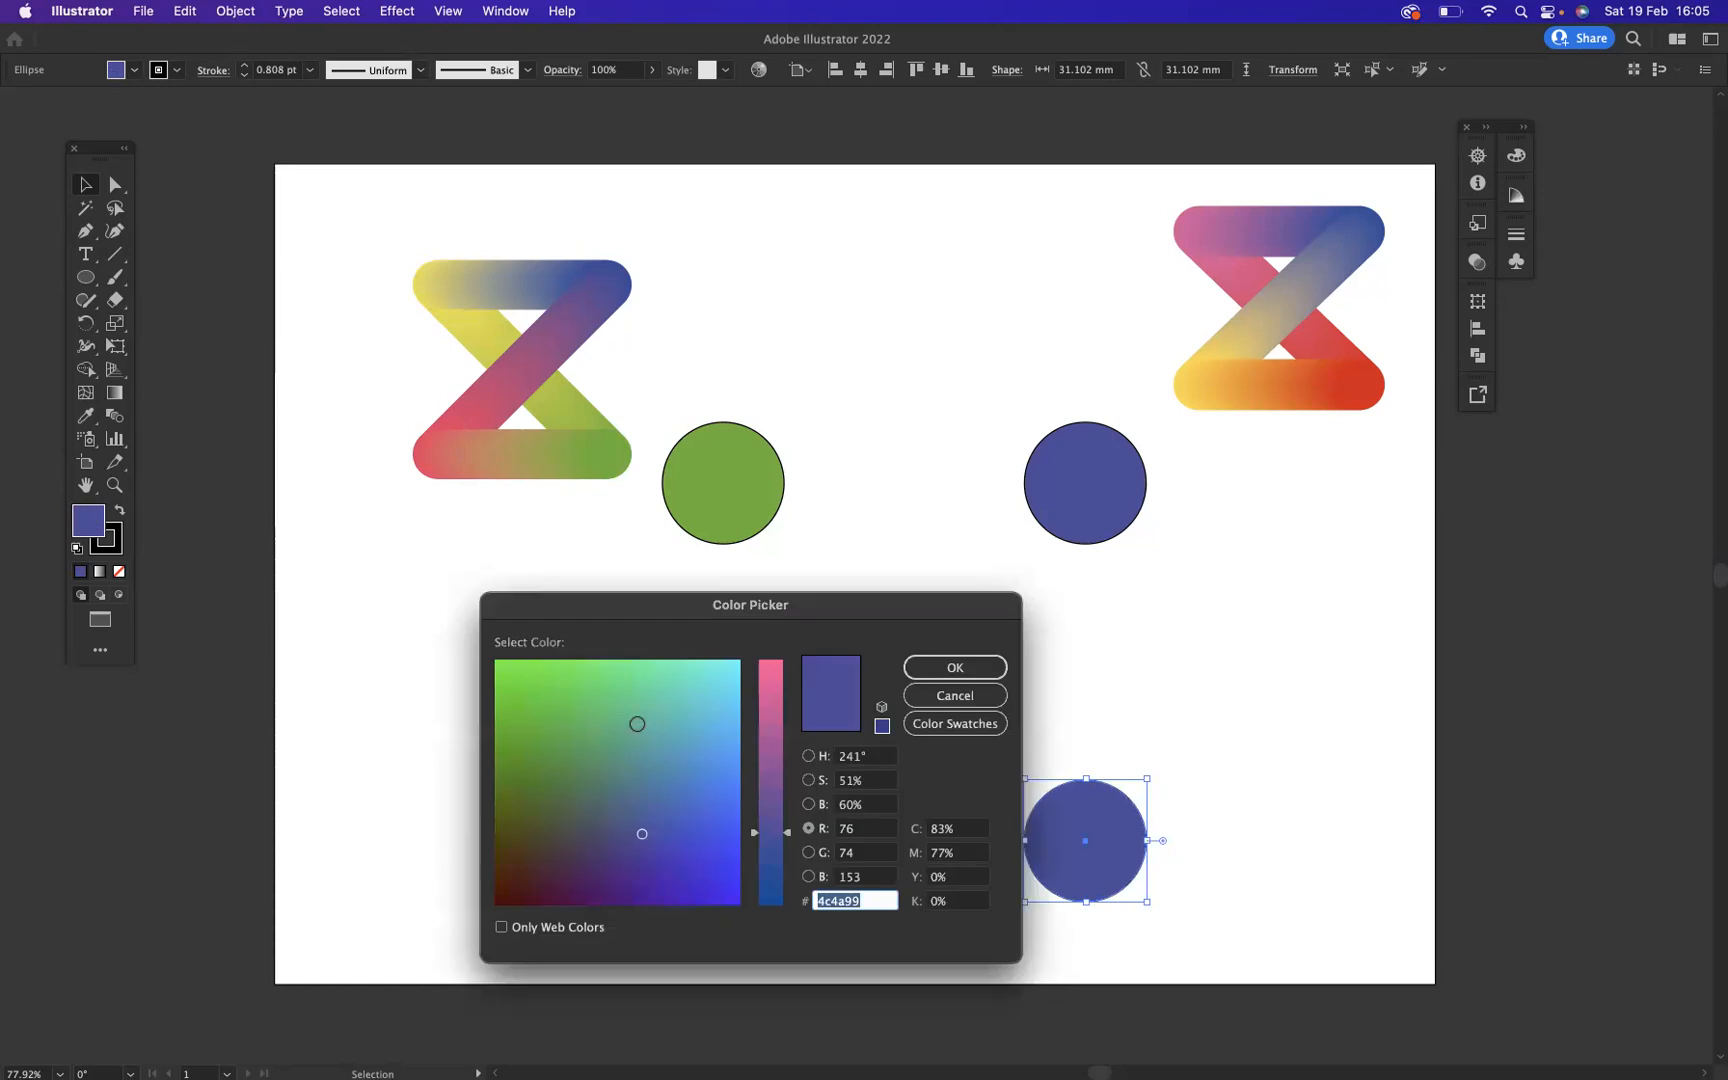
pyautogui.moveTo(766, 832)
pyautogui.mouseDown()
pyautogui.moveTo(768, 704)
pyautogui.moveTo(790, 679)
pyautogui.mouseUp()
pyautogui.click(536, 682)
pyautogui.click(958, 666)
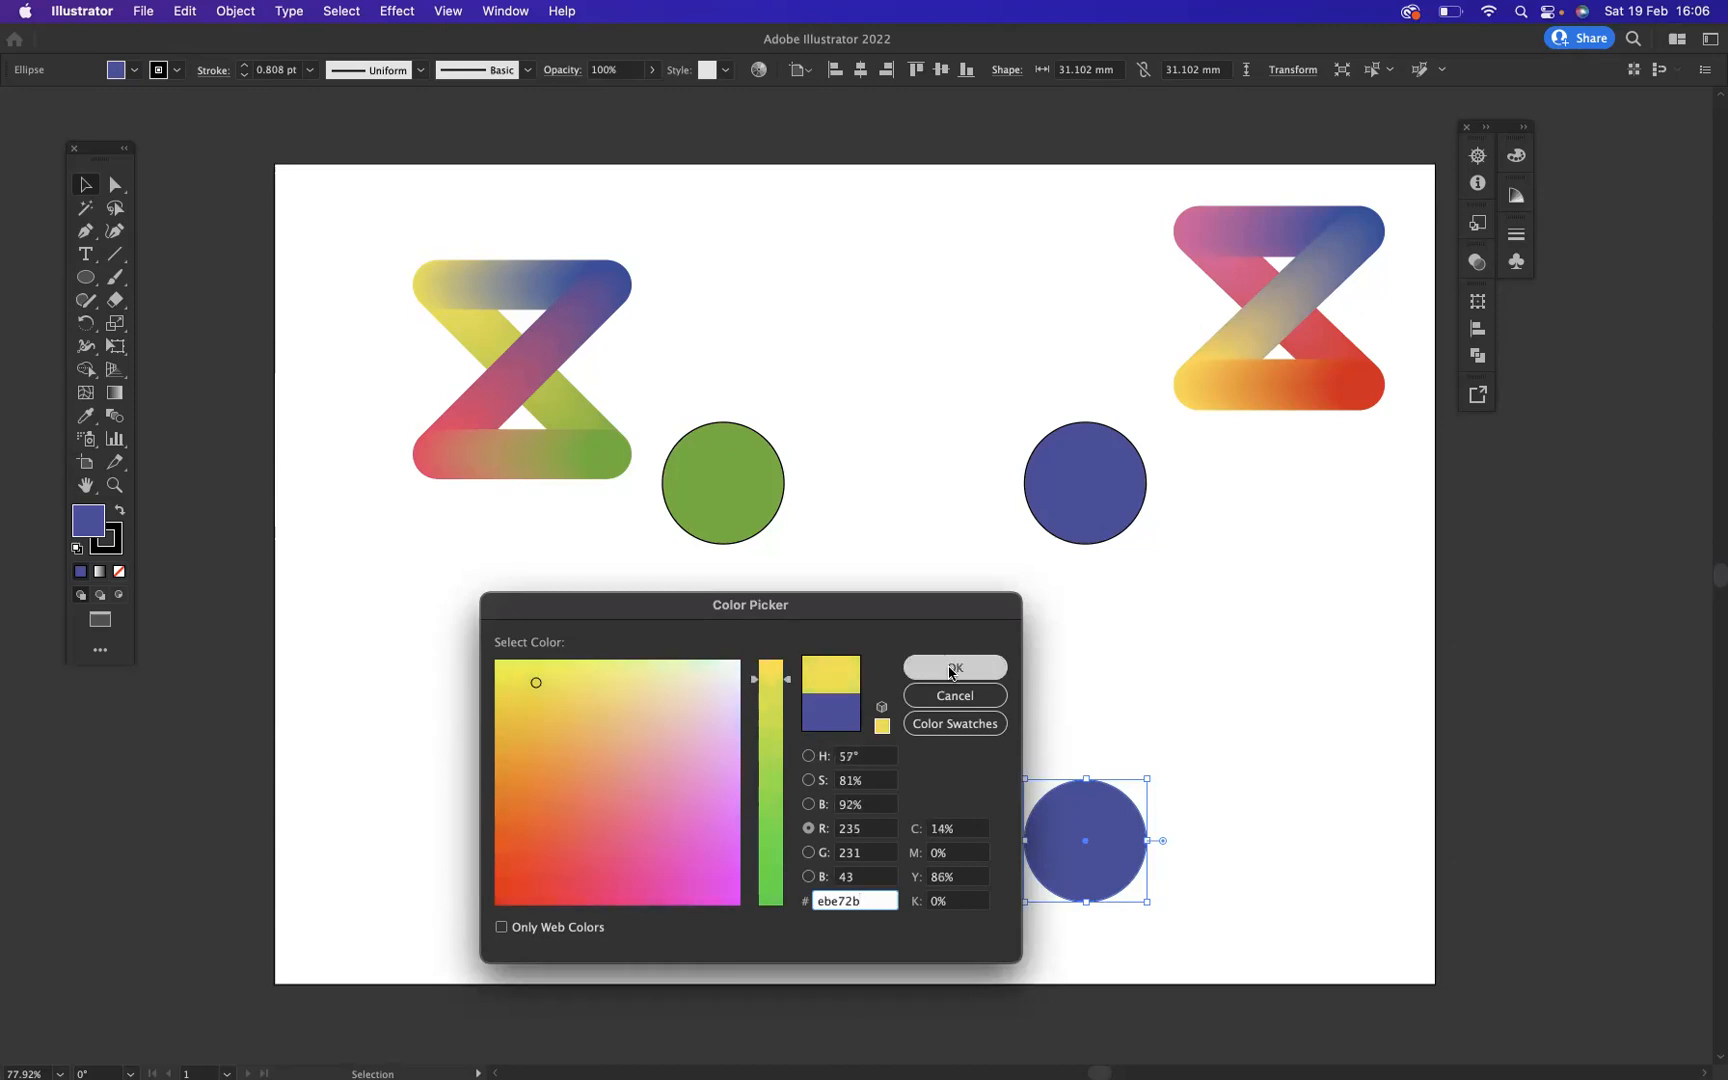
# Step: Move the small blended shape closer to the artboard's upper-left corner and shift the four outlined circles slightly left and down
pyautogui.moveTo(360, 168); pyautogui.dragTo(558, 481)
pyautogui.moveTo(521, 370); pyautogui.dragTo(418, 309)
pyautogui.moveTo(700, 343); pyautogui.dragTo(1045, 870)
# Step: Blend the four outlined circles in the order green, blue, red, yellow and back to green
pyautogui.click(115, 415)
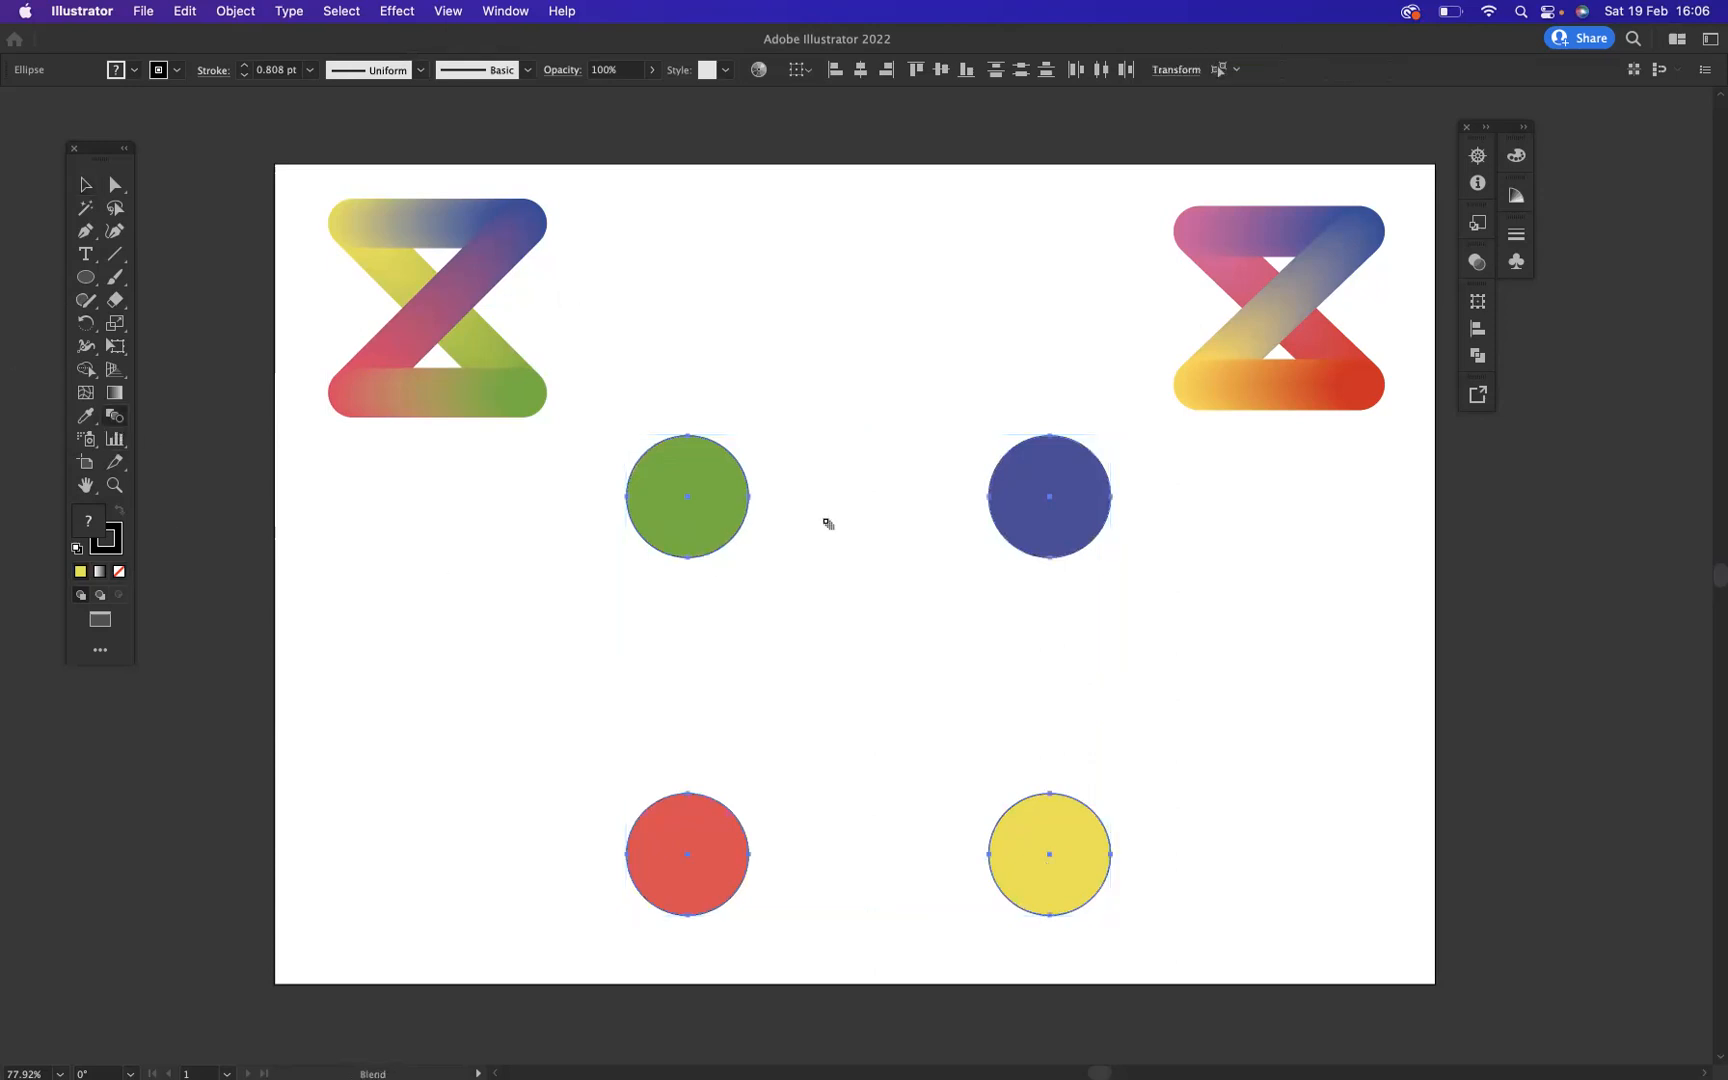
pyautogui.click(1070, 513)
pyautogui.click(683, 872)
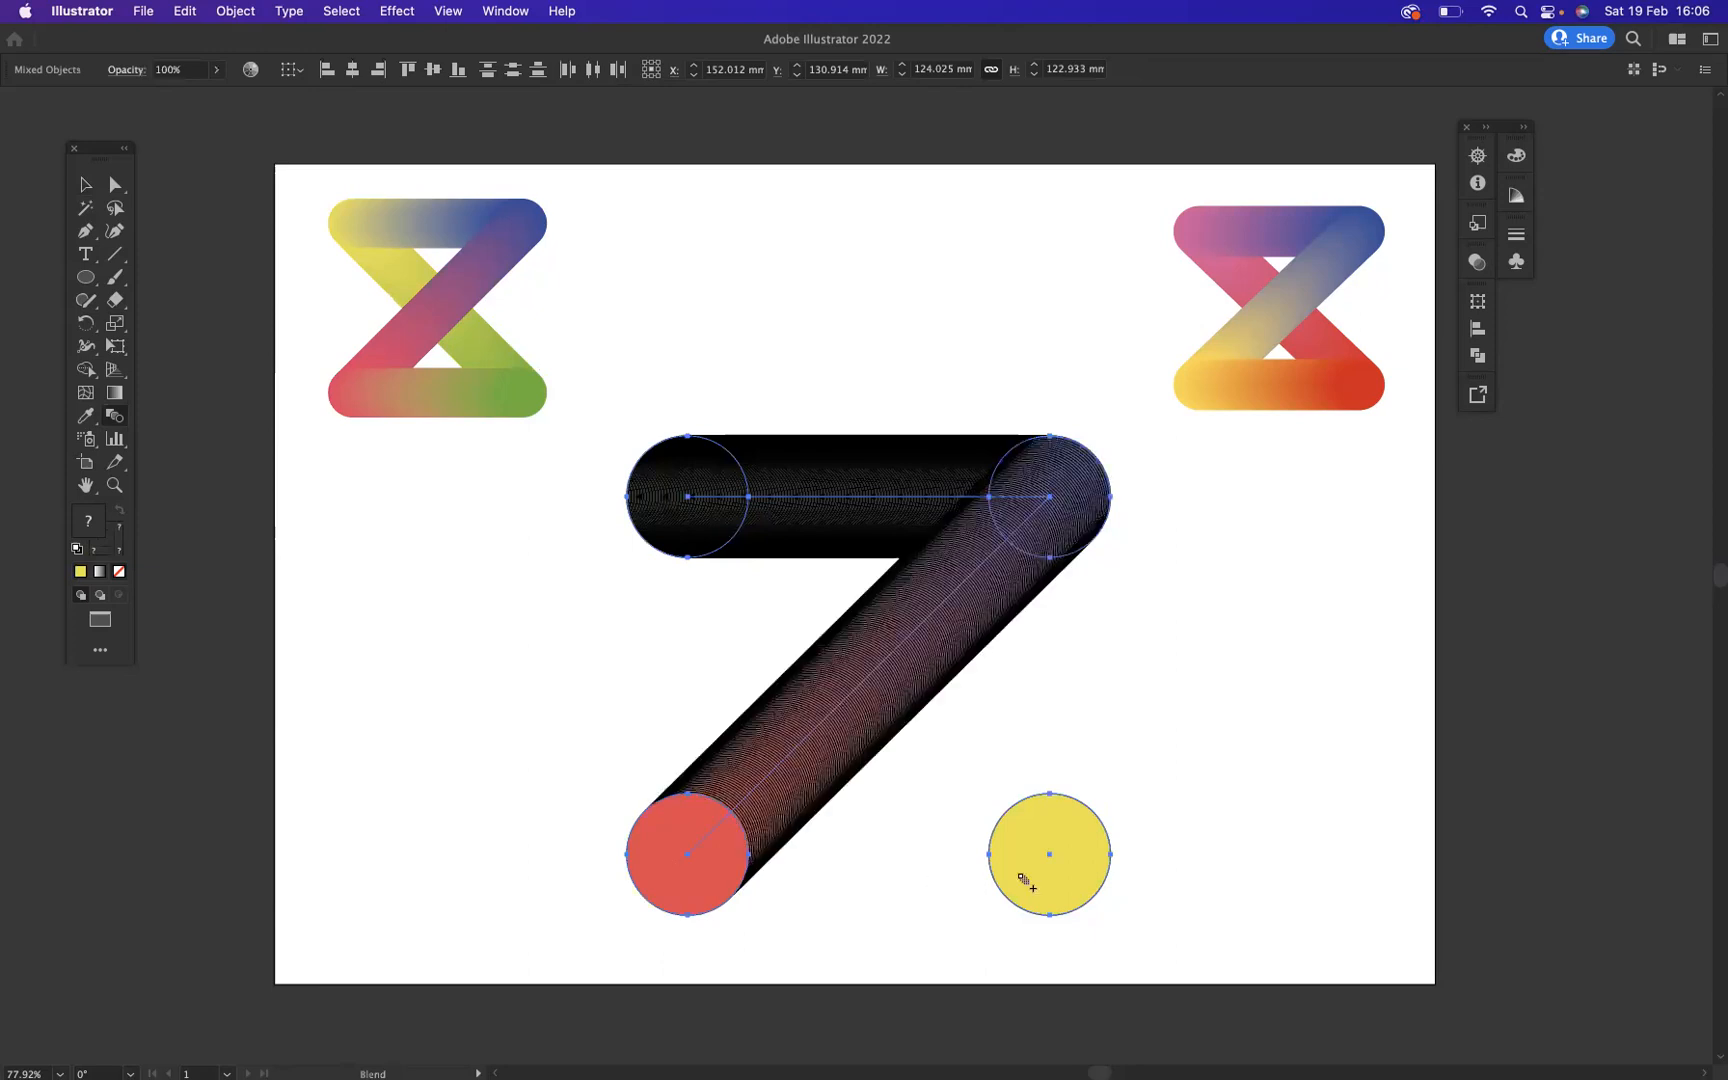
pyautogui.click(1060, 868)
pyautogui.click(706, 508)
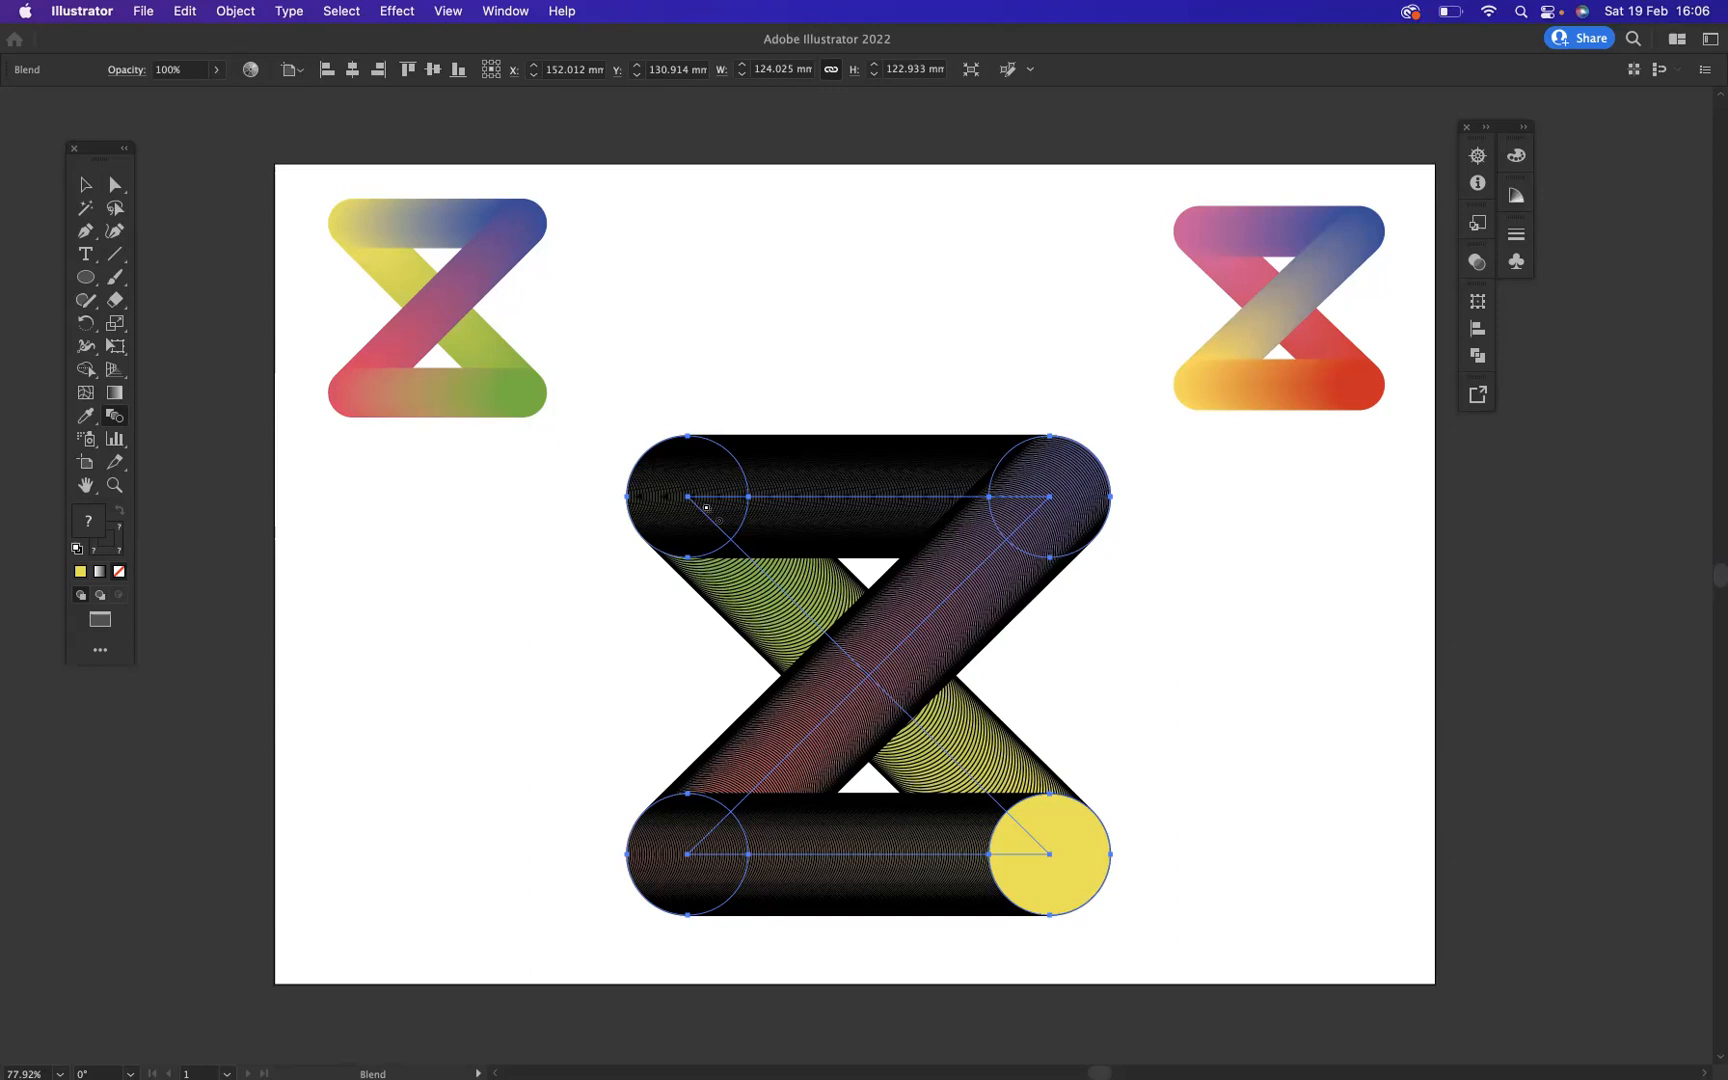
# Step: Set the outlined blend's spacing to Specified Steps with 40 steps and deselect the artwork
pyautogui.doubleClick(116, 420)
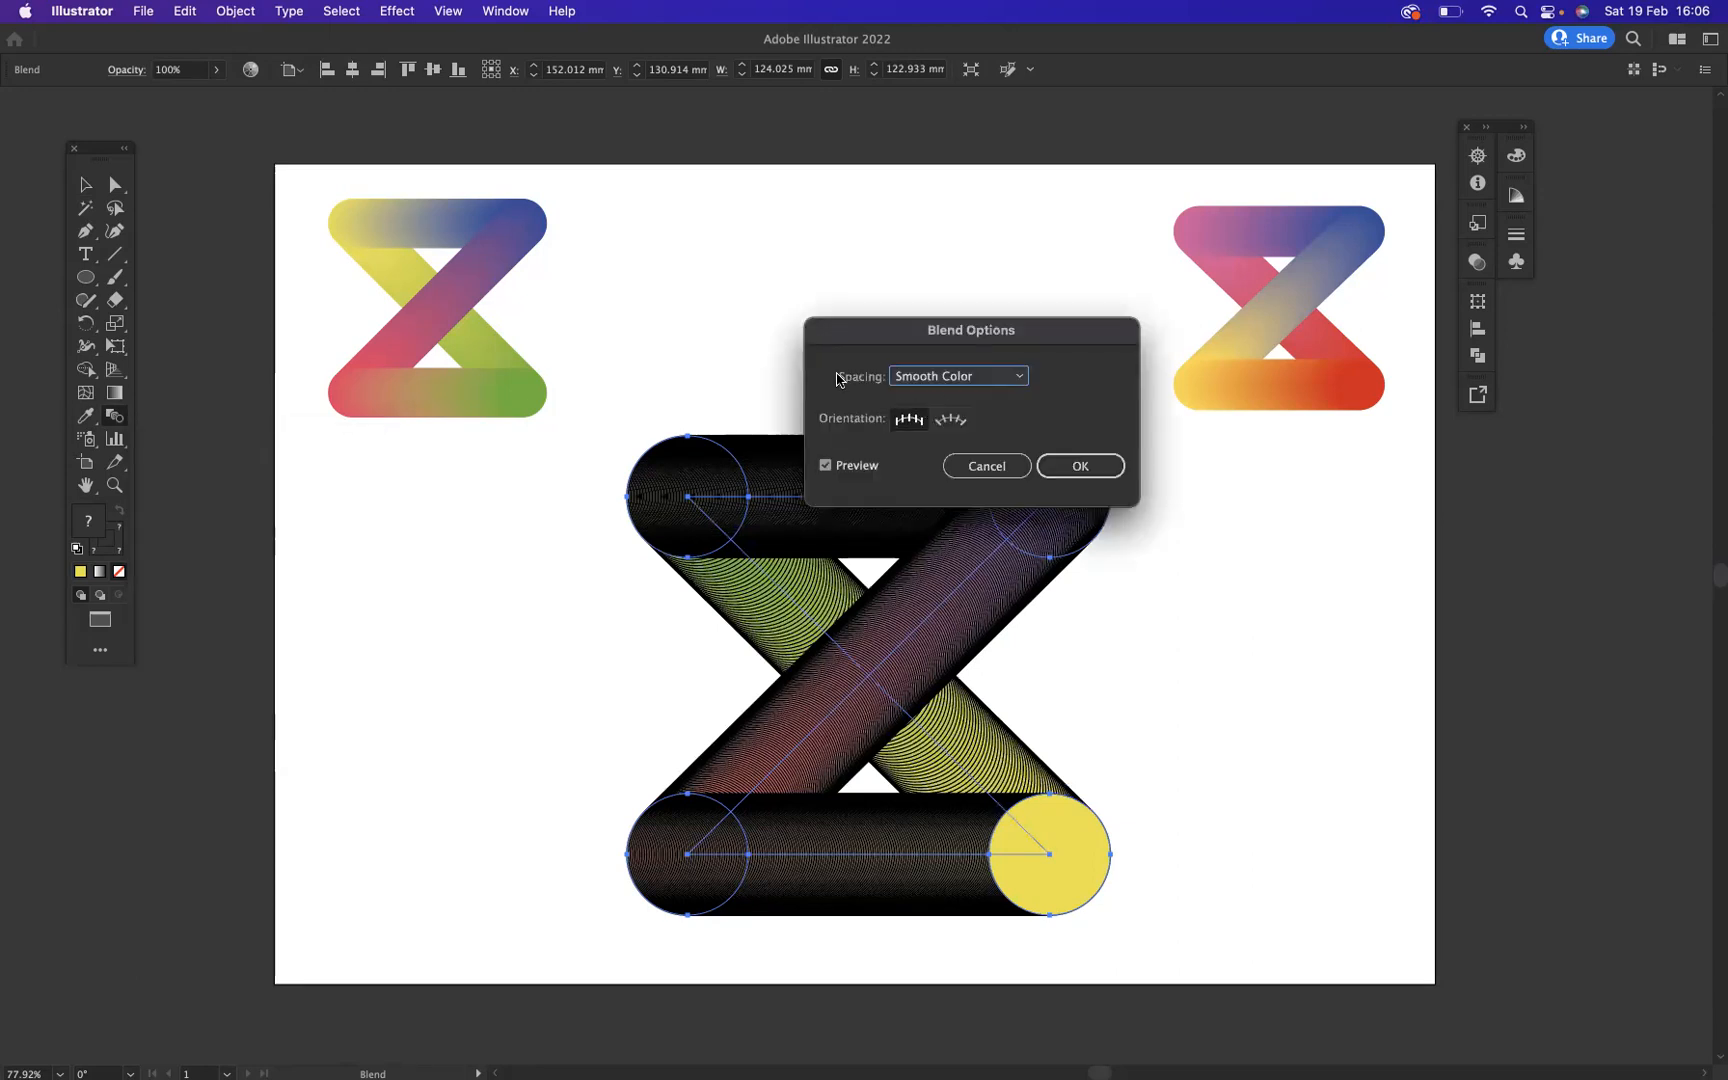
pyautogui.click(996, 380)
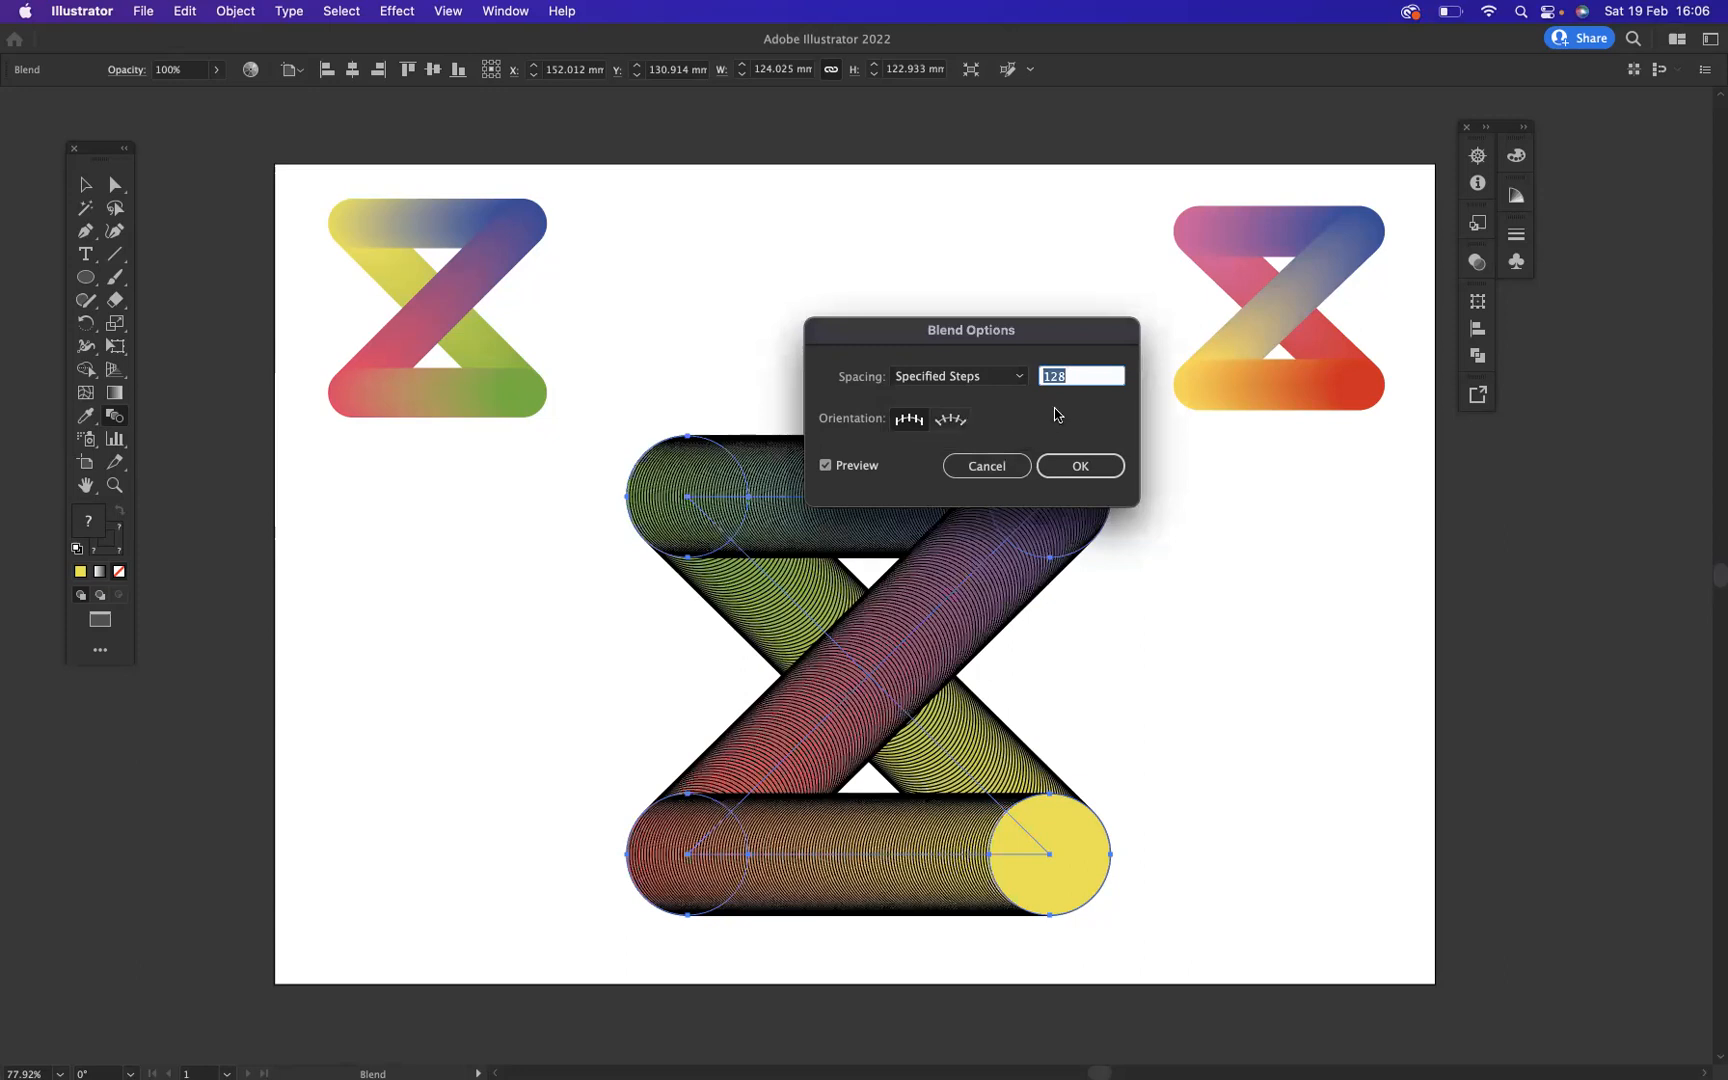
pyautogui.moveTo(978, 349); pyautogui.dragTo(415, 588)
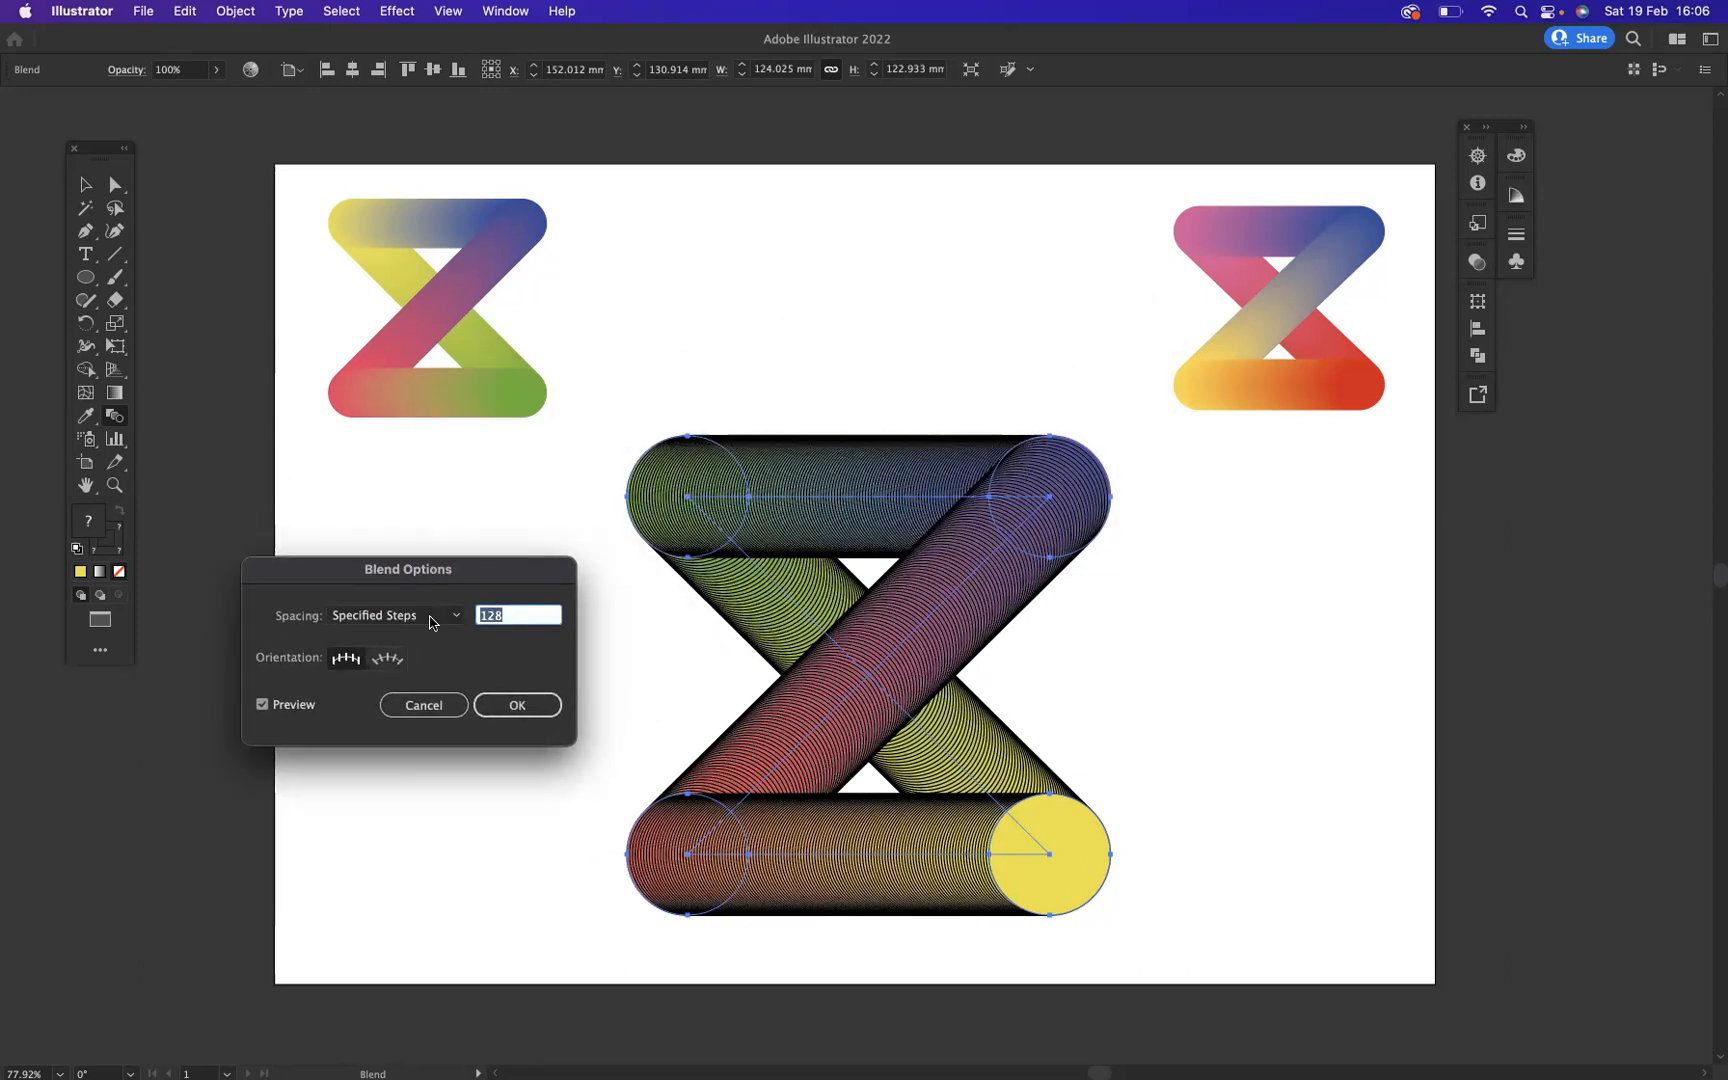
pyautogui.press('BackSpace')
pyautogui.write('40')
pyautogui.click(531, 706)
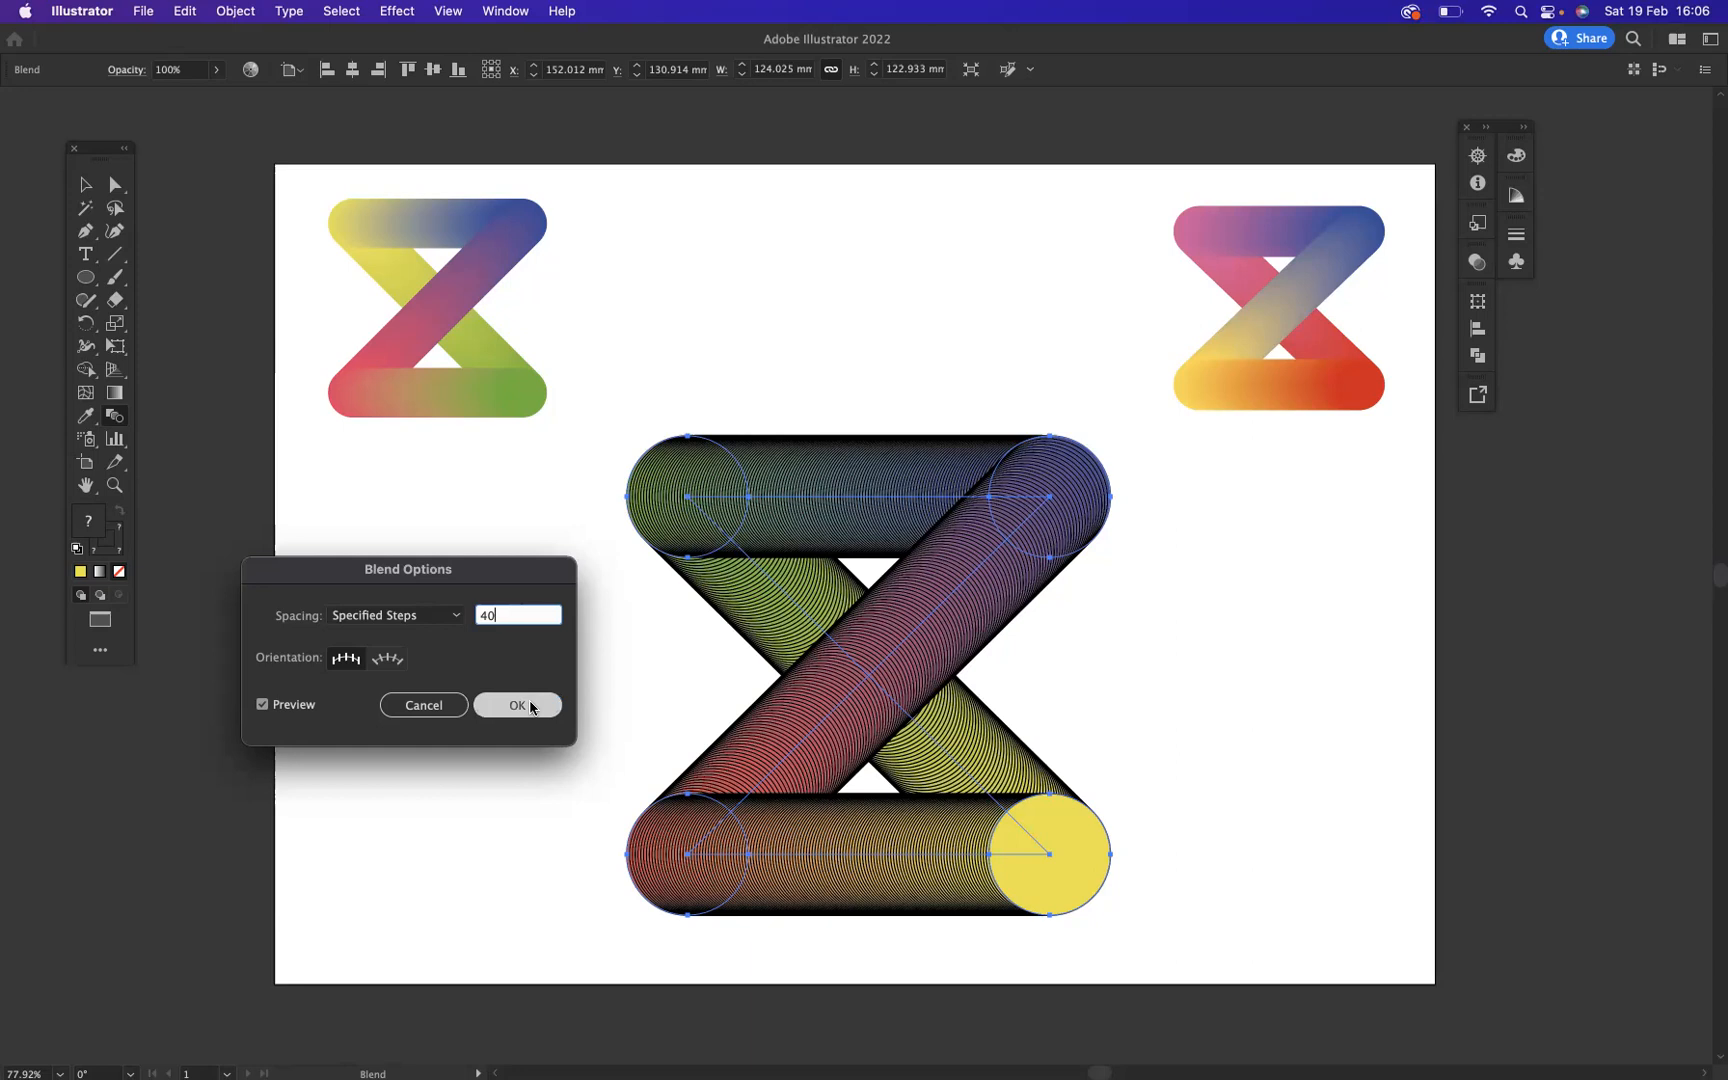
pyautogui.click(86, 186)
pyautogui.click(835, 314)
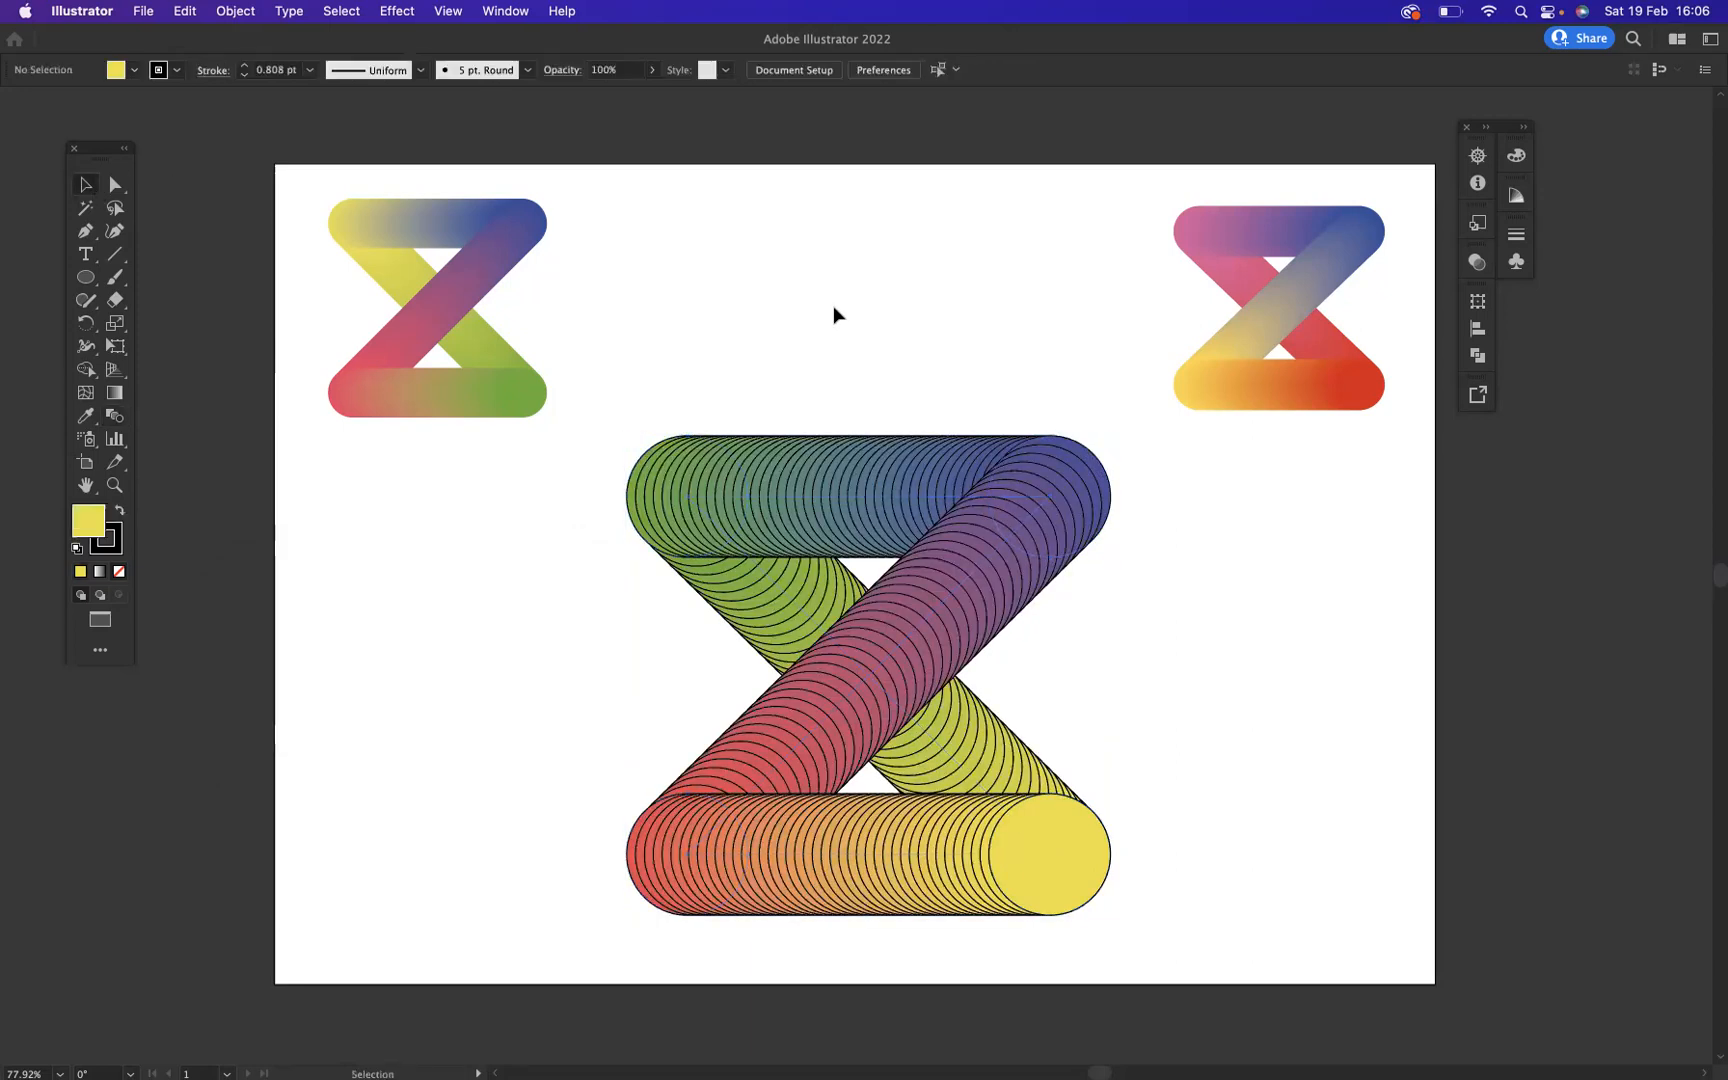